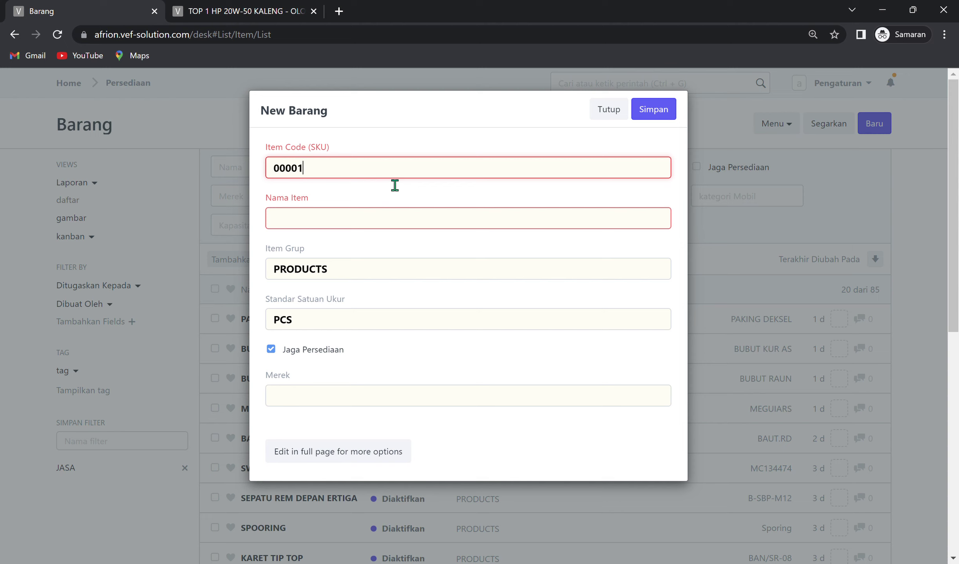
Step: Enter SEPATU REM HYUNDAY STARGAZER as the new item's name and keep PRODUCTS as its item group
click(351, 230)
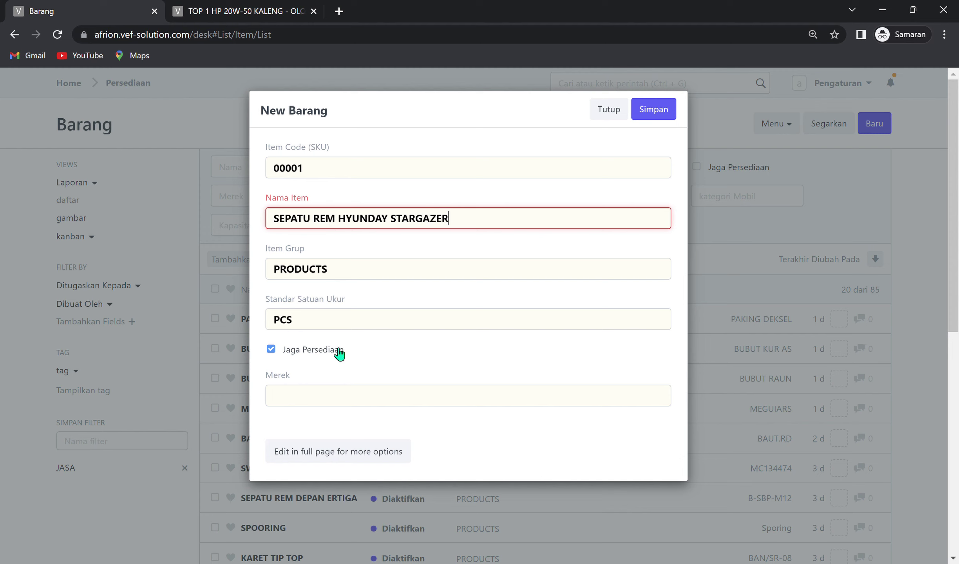
drag(347, 274, 244, 283)
key(BackSpace)
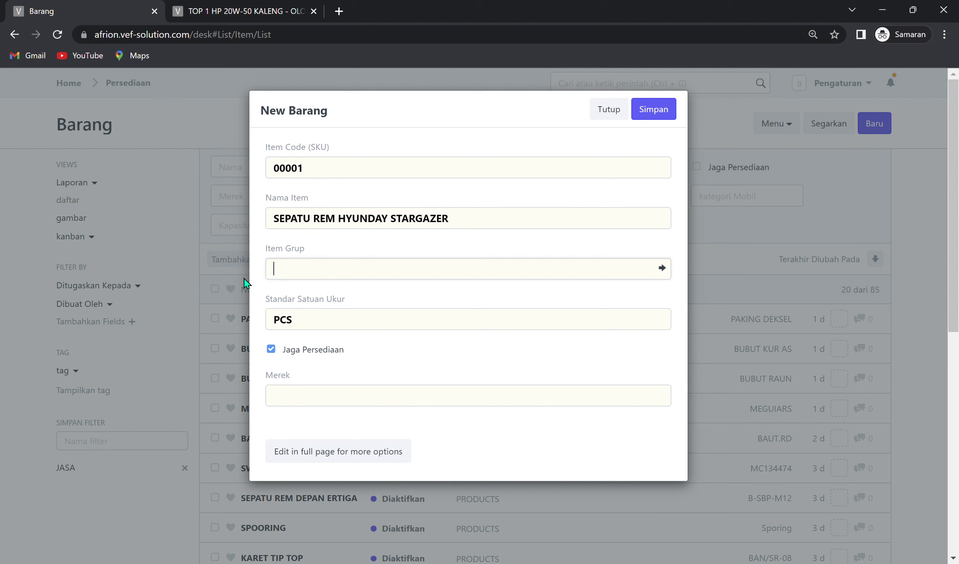
scroll(354, 384, down, 3)
scroll(354, 386, up, 5)
click(368, 305)
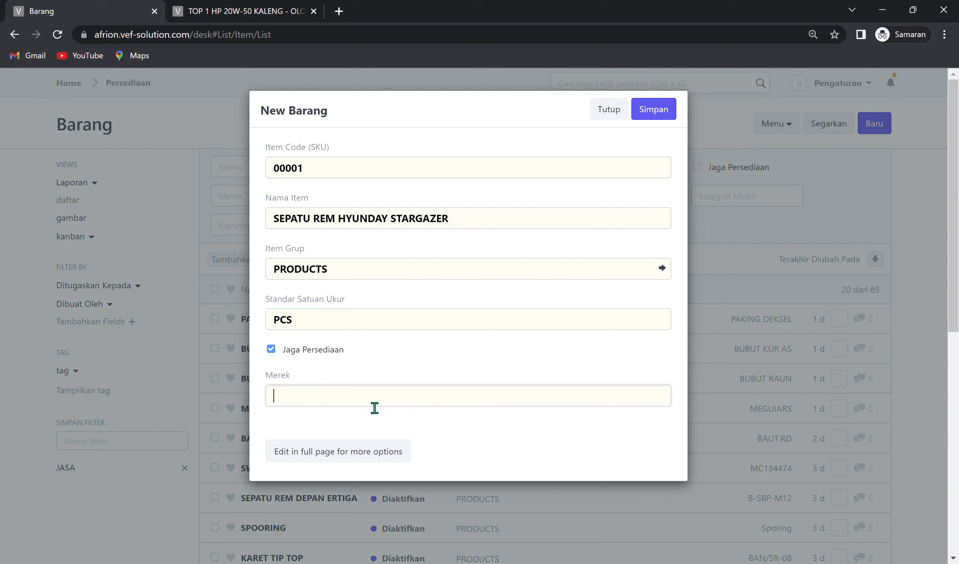
Step: Set the new item's standard unit of measure to SET
click(331, 323)
text(SET)
click(377, 341)
Step: Create and save a new brand named HYUNDAY from the item's brand field
click(343, 413)
click(365, 400)
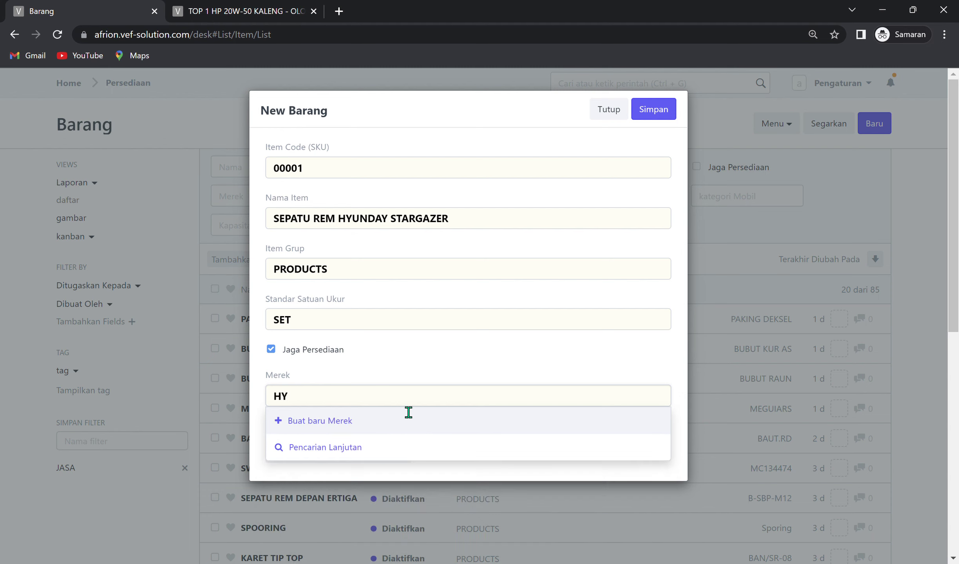
click(346, 423)
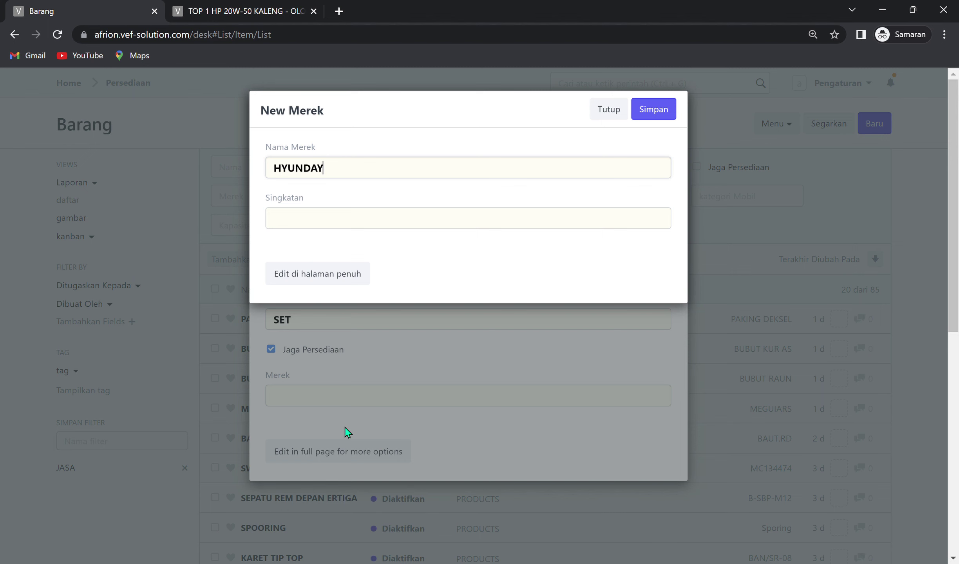
click(662, 109)
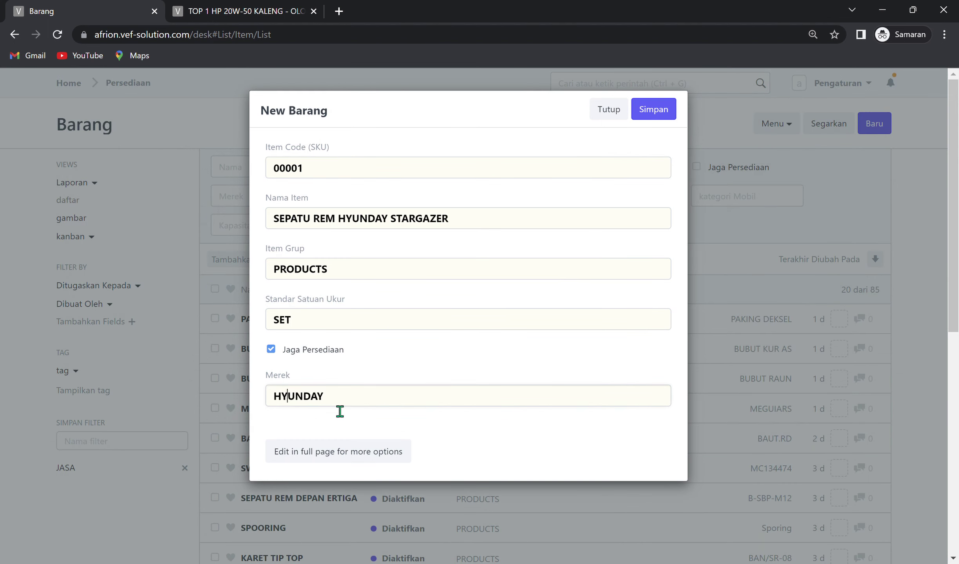
Step: Clear the item's brand, choose the existing HYUNDAY brand again, and save the item
key(BackSpace)
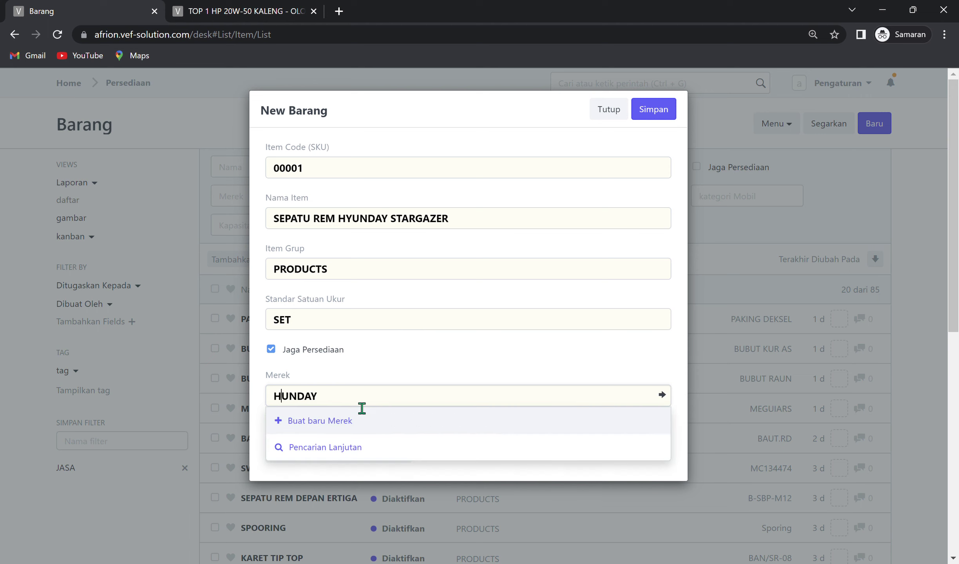
key(BackSpace)
key(BackSpace)
key(BackSpace)
key(BackSpace)
key(BackSpace)
key(BackSpace)
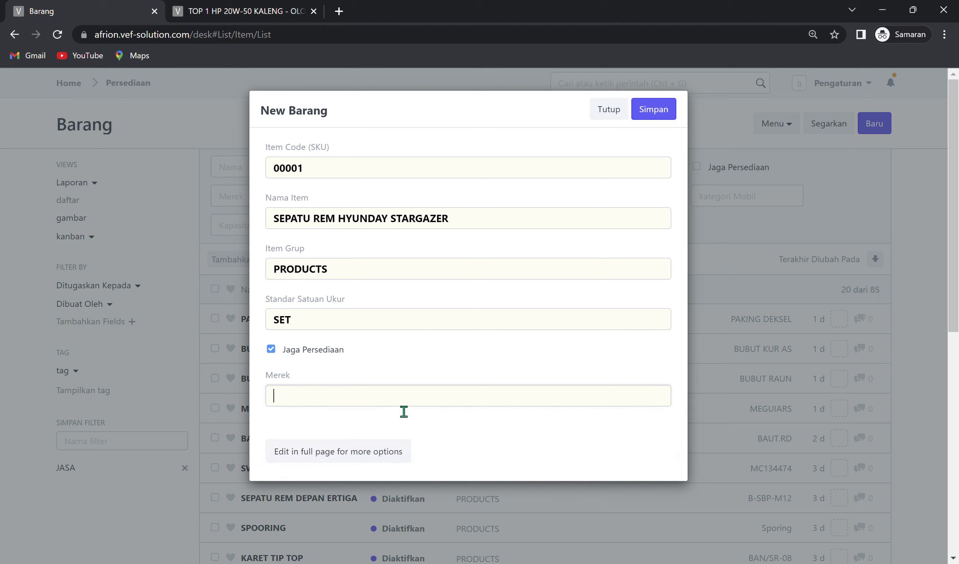
text(HY)
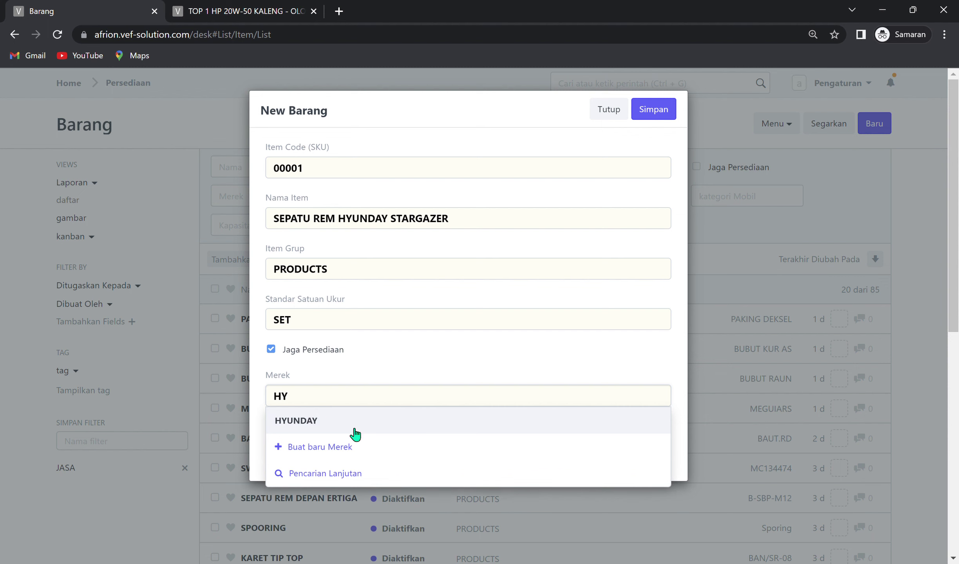
click(364, 429)
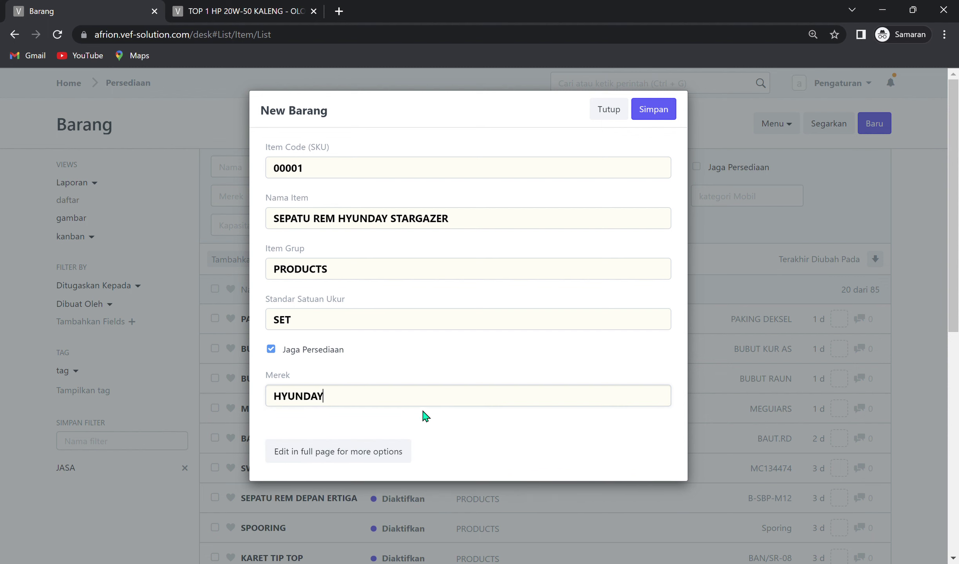
click(655, 111)
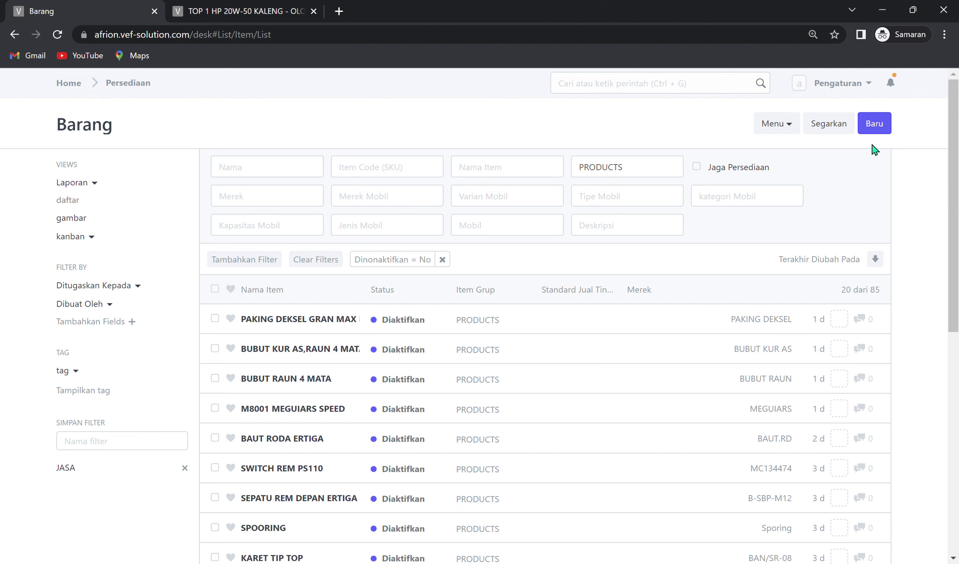
click(874, 125)
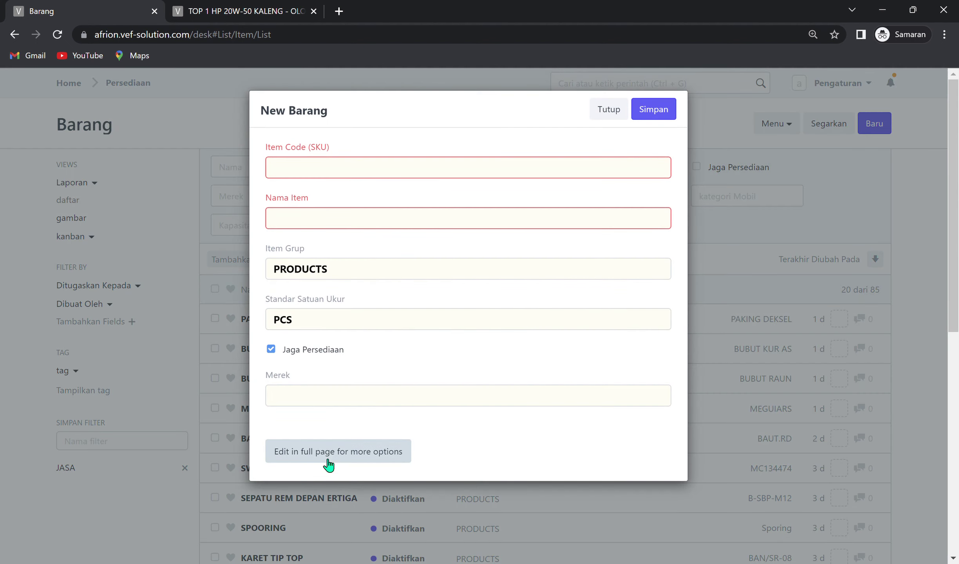
click(331, 455)
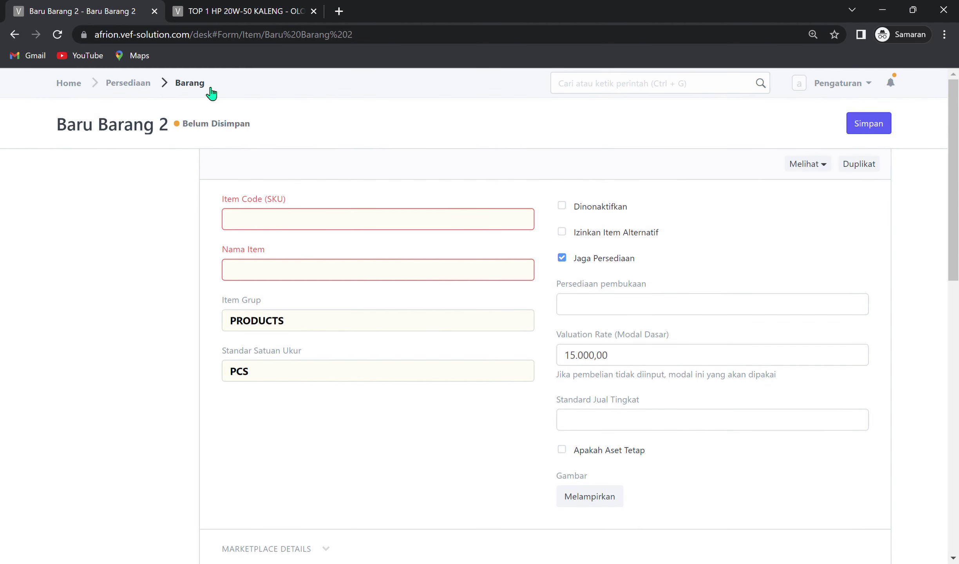
click(202, 84)
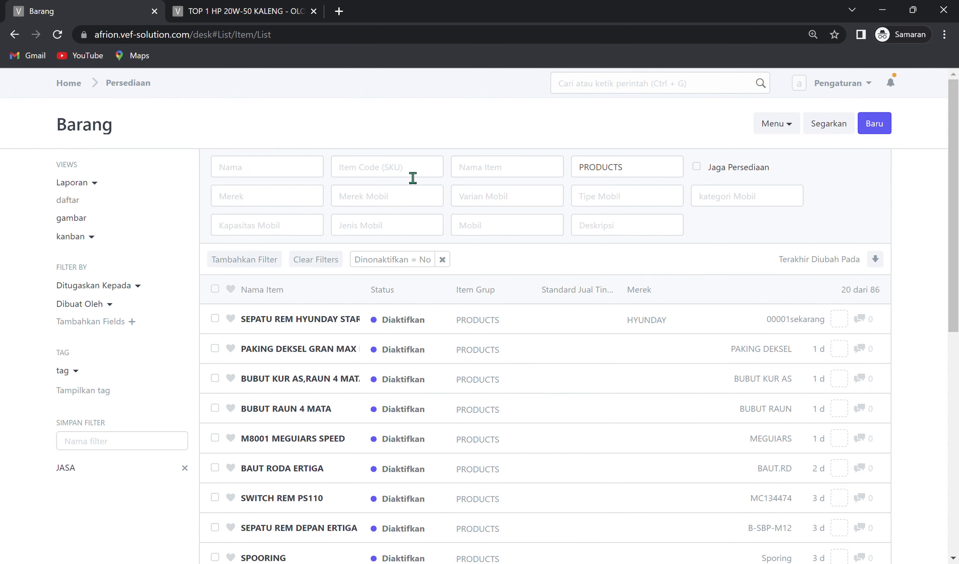
Step: Filter the item list by item code 0001 and open the SEPATU REM HYUNDAY STARGAZER item
text(0001)
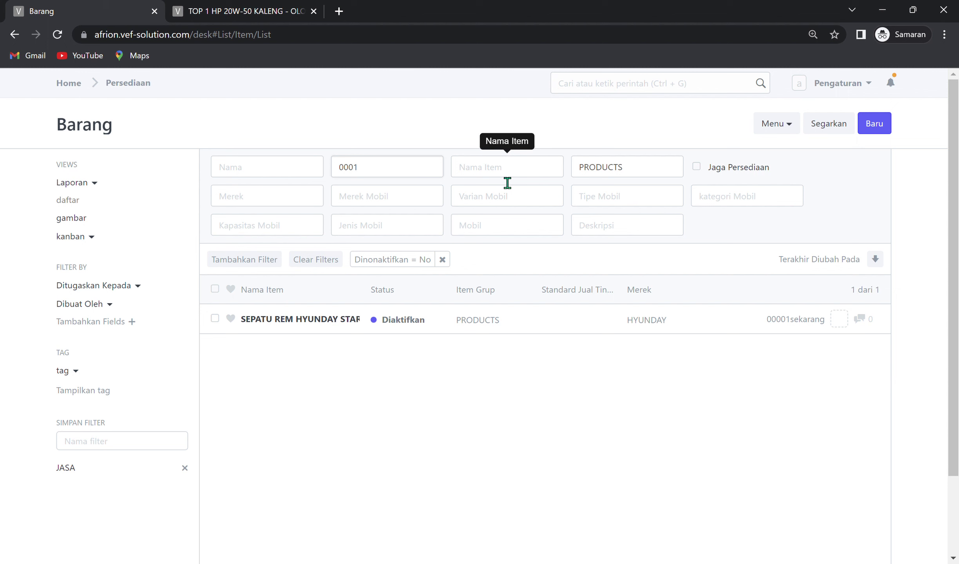
click(302, 318)
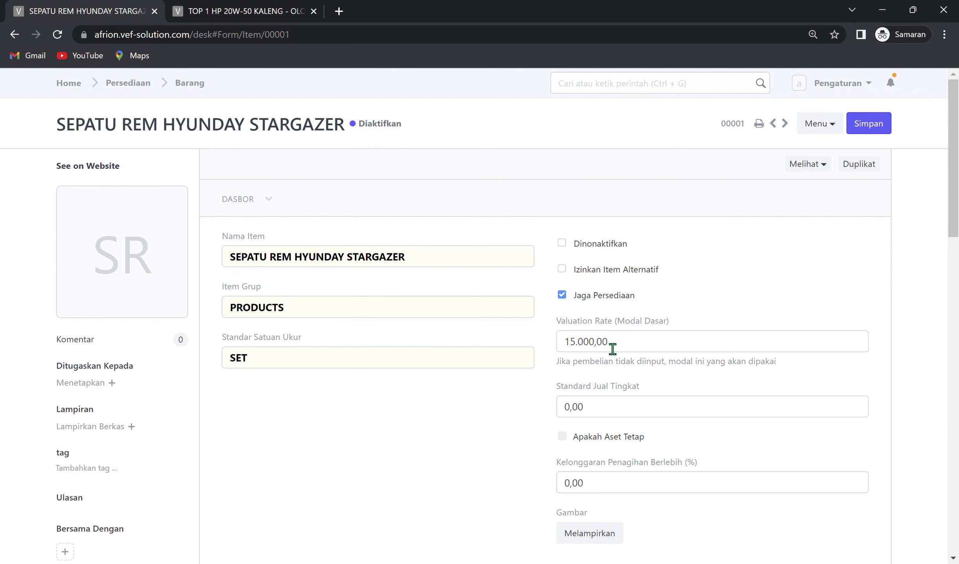
click(563, 297)
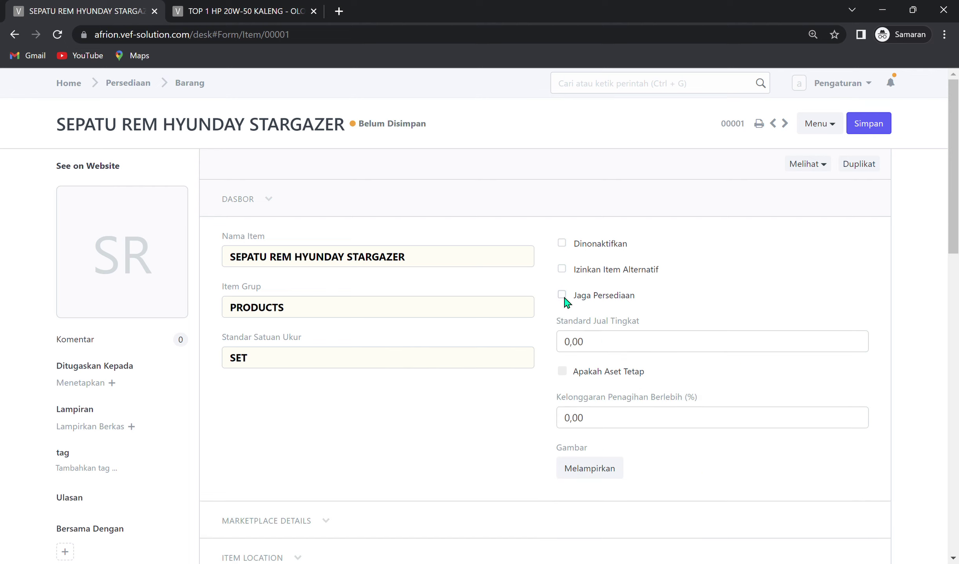
click(564, 299)
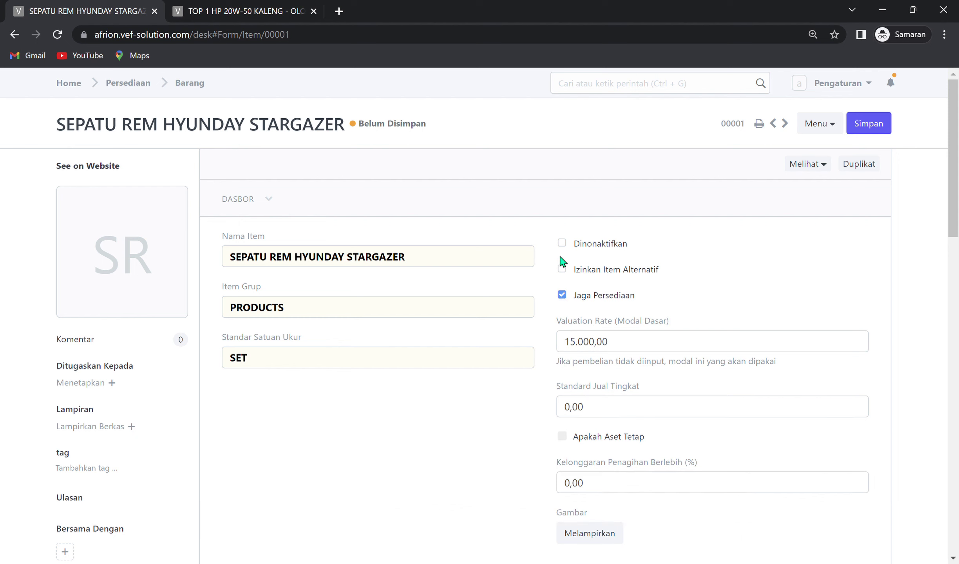
click(561, 244)
click(568, 243)
Step: Set the item's valuation rate (Modal Dasar) to 80000
scroll(588, 325, down, 5)
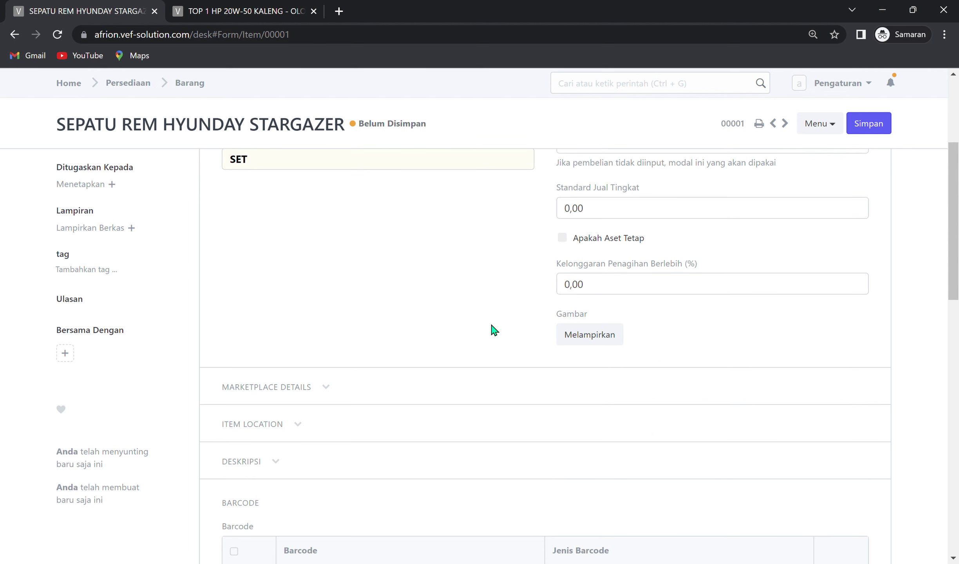
scroll(530, 319, up, 3)
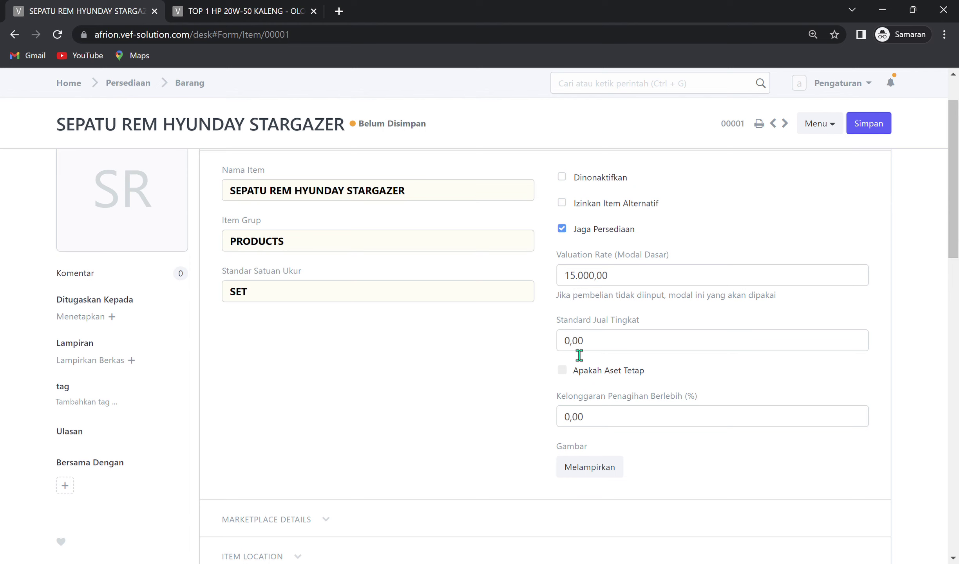
key(ctrl+a)
key(shift+Tab)
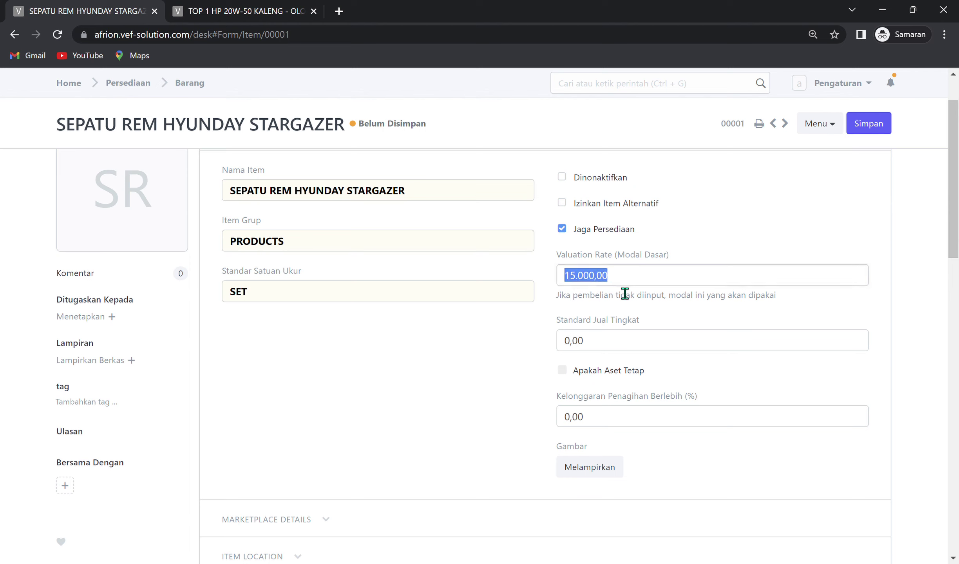
text(0000)
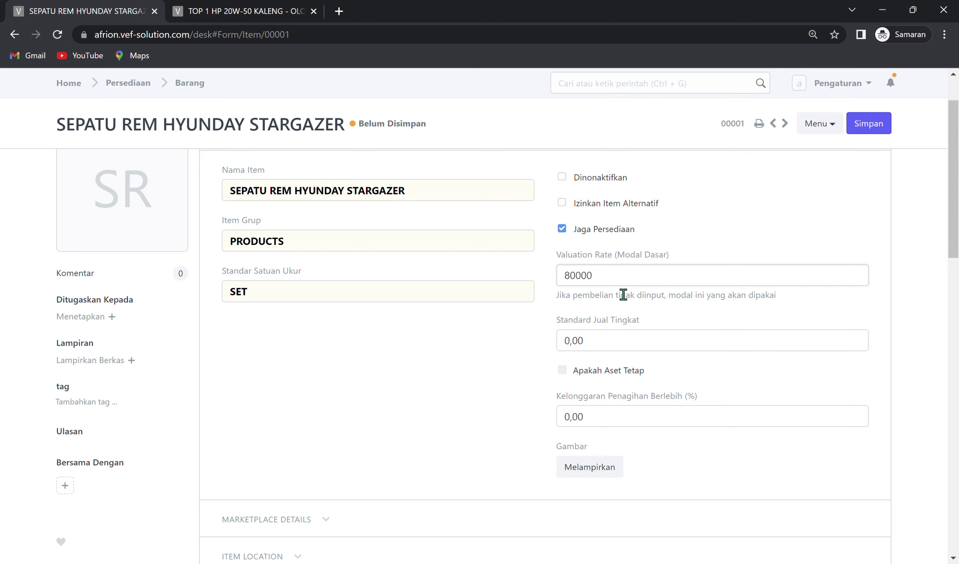
Step: Set the item's standard selling rate (Standard Jual Tingkat) to 160.000 and save the item
key(Tab)
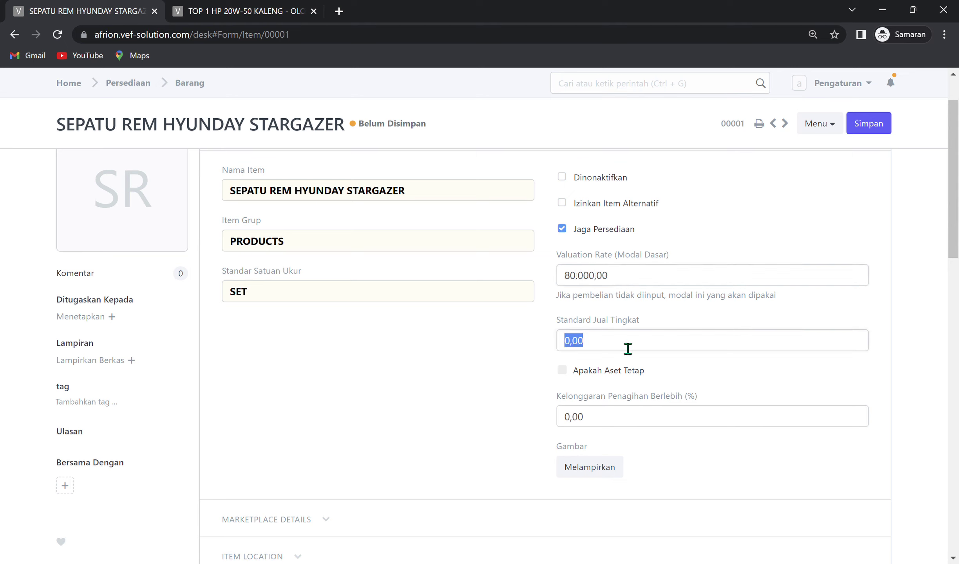
text(160.00)
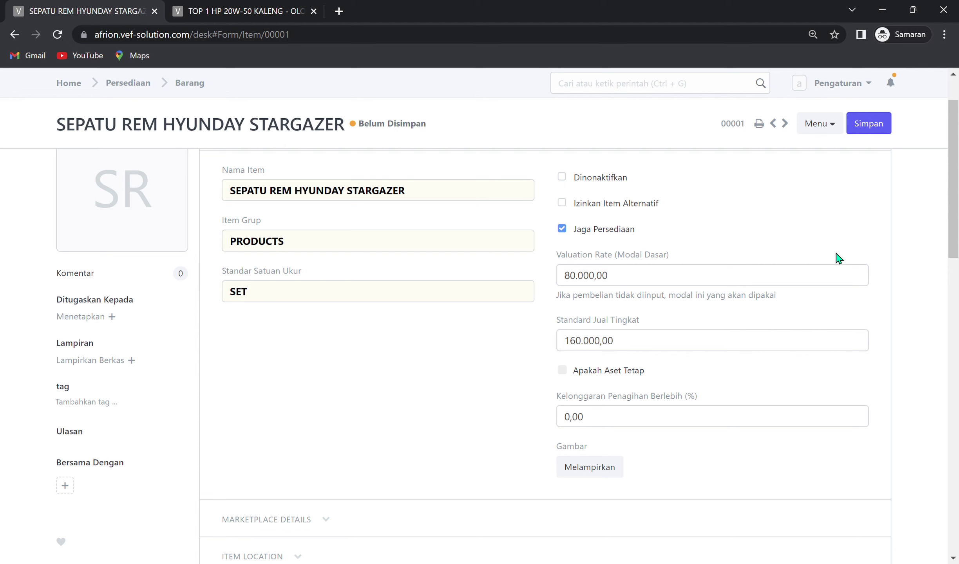
click(868, 125)
Step: Expand the item's Marketplace Details section and look over its category-per-store table
scroll(549, 408, down, 5)
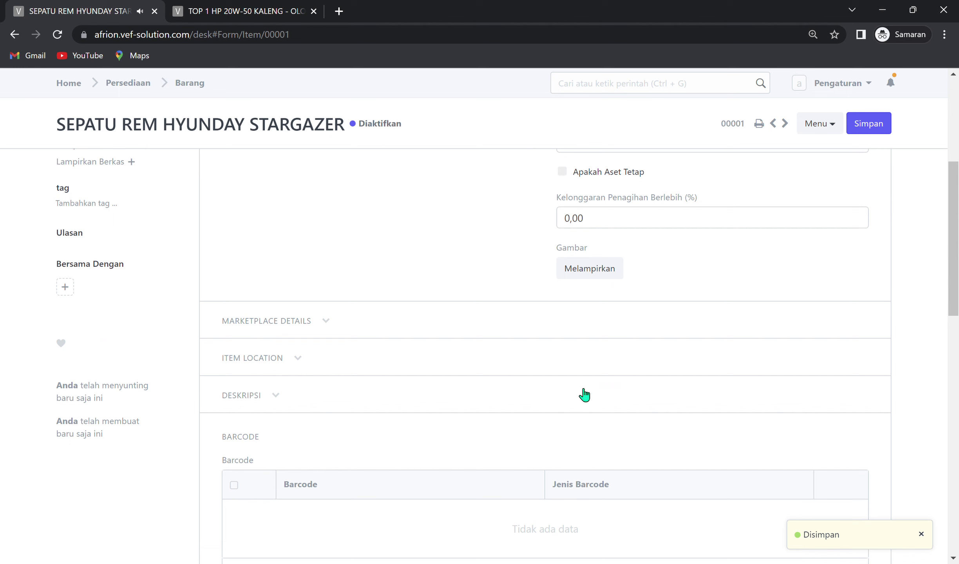
click(334, 321)
scroll(327, 412, down, 4)
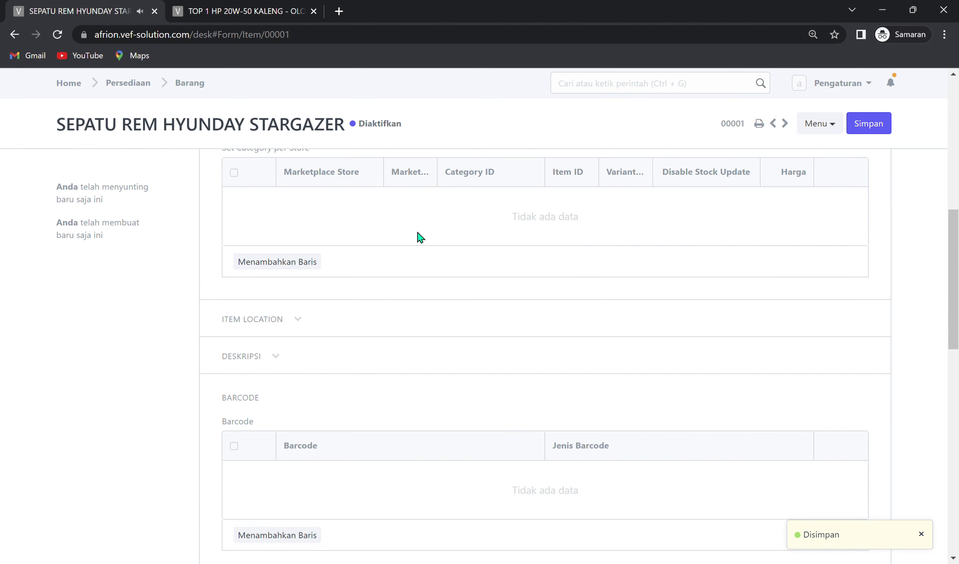
Step: Add an item location row with warehouse Toko - RM2 and location 1.A12
click(283, 323)
scroll(321, 333, down, 3)
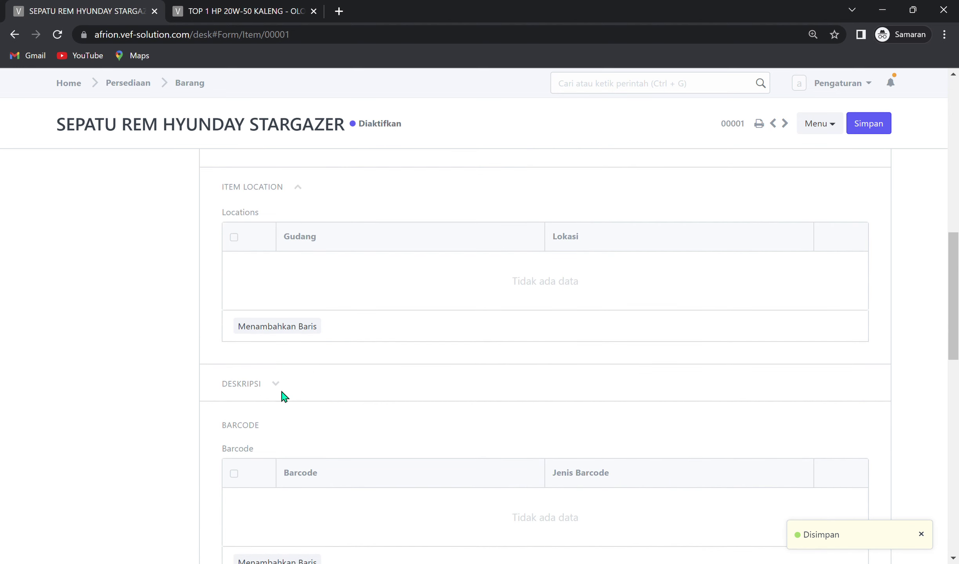
click(296, 326)
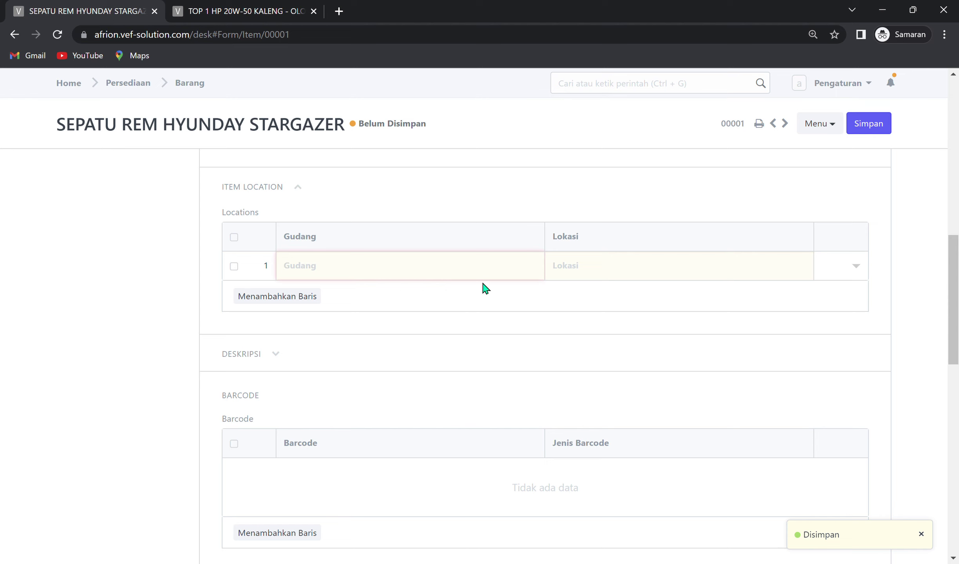
text(TOKO)
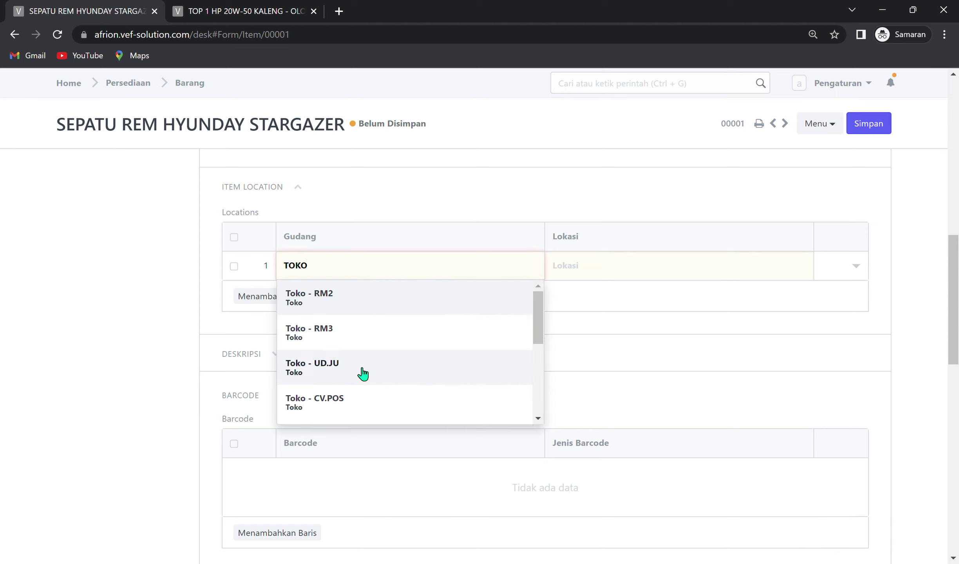
scroll(362, 374, down, 5)
scroll(385, 377, up, 2)
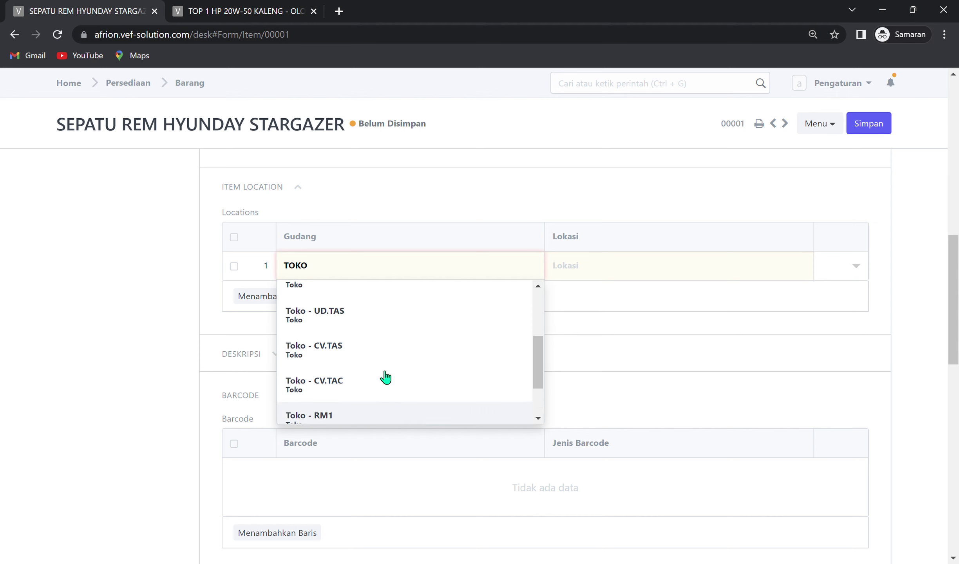
scroll(393, 379, up, 3)
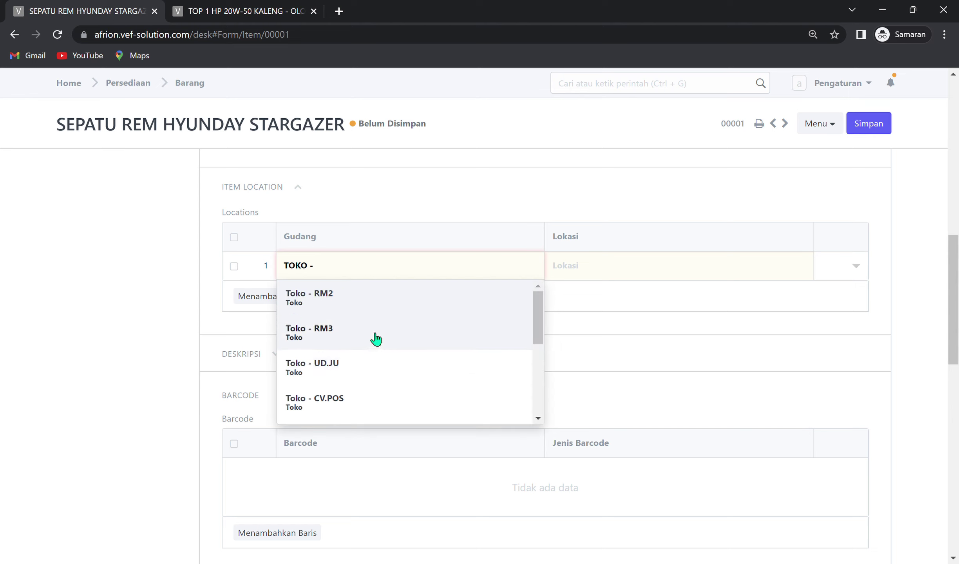
click(383, 302)
click(594, 281)
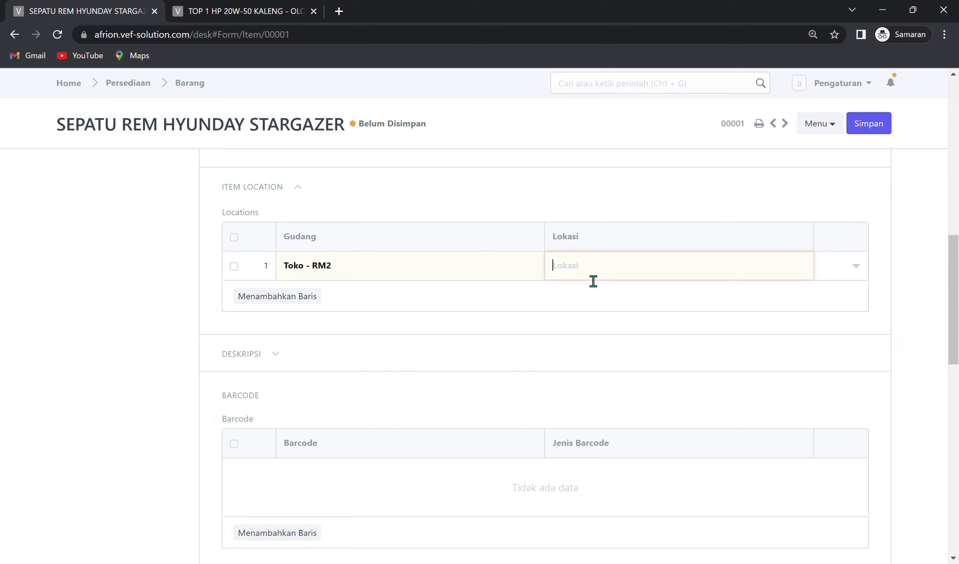
text(1)
Step: Expand the item's description section and examine the brand and vehicle application fields
click(283, 358)
scroll(497, 375, down, 1)
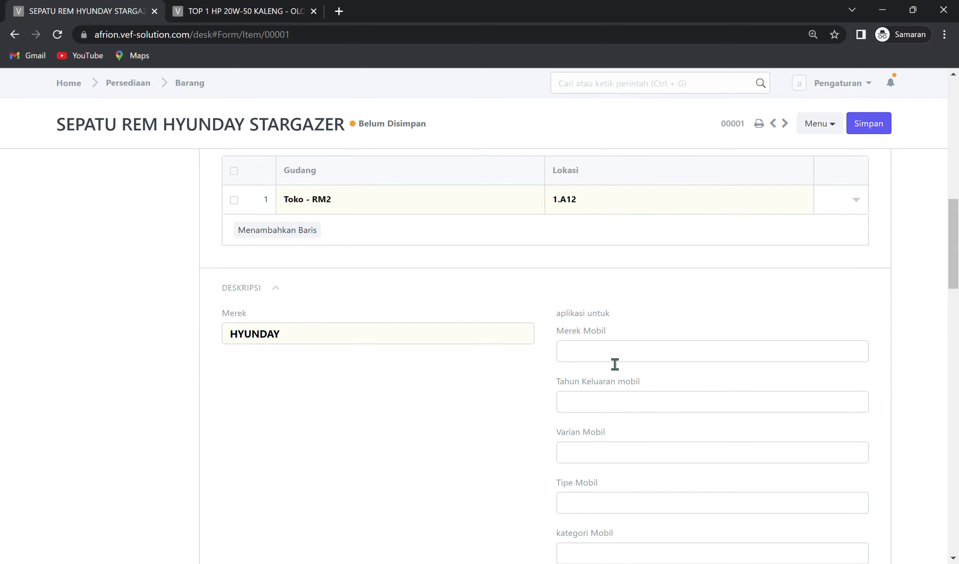
scroll(614, 366, down, 2)
click(627, 226)
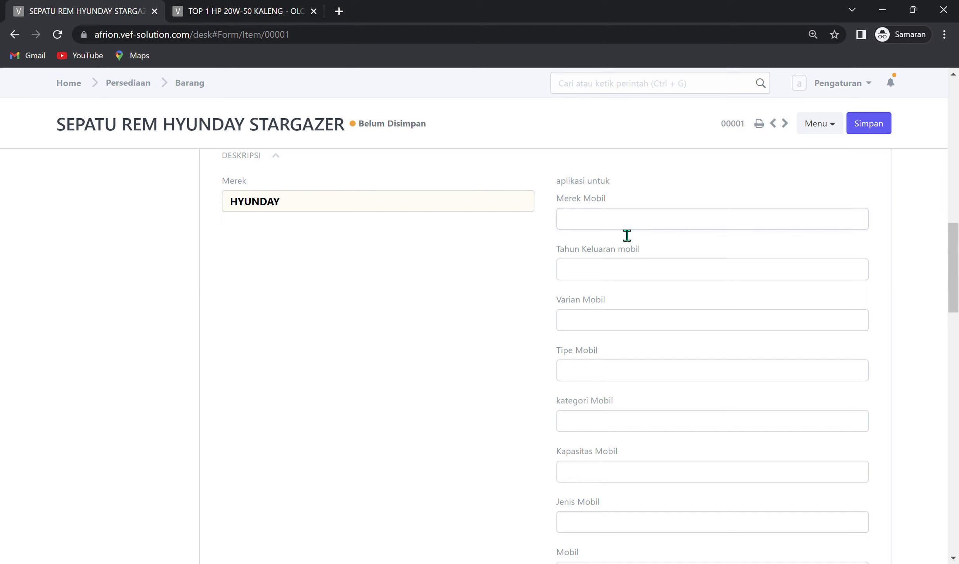
click(457, 313)
click(607, 275)
click(415, 335)
scroll(602, 313, down, 2)
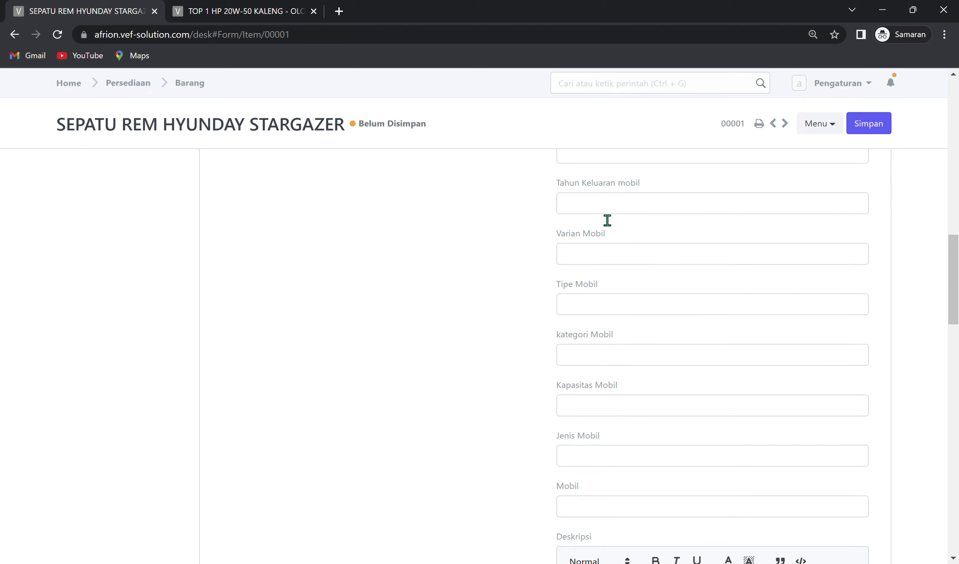
Step: Look over the remaining vehicle fields and check the item's description text in the Deskripsi editor
scroll(611, 331, down, 5)
click(751, 430)
key(shift+Left)
key(shift+Left)
key(shift+Left)
drag(750, 433, 591, 442)
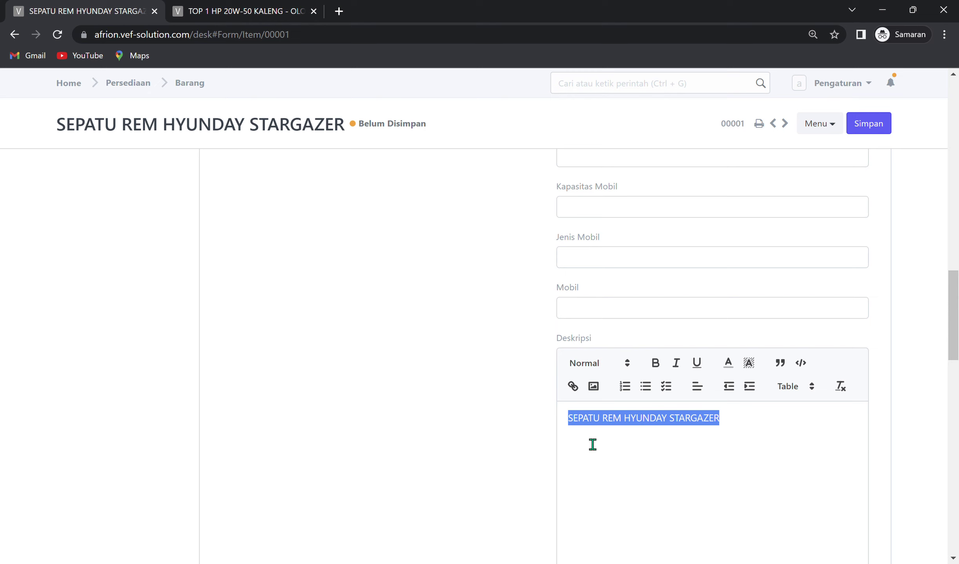
click(598, 457)
scroll(617, 494, down, 12)
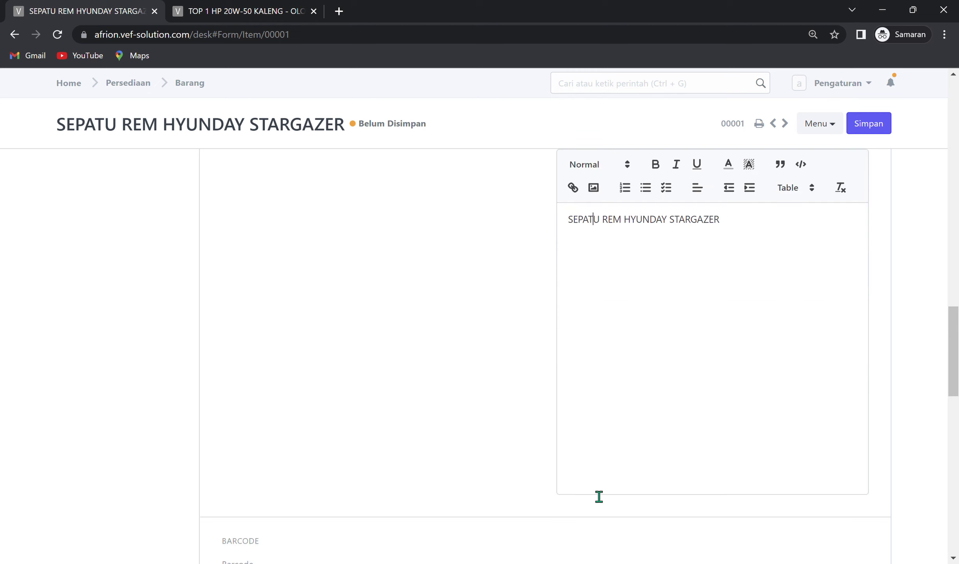
Step: Add a row to the item's barcode table with barcode 00001
click(292, 415)
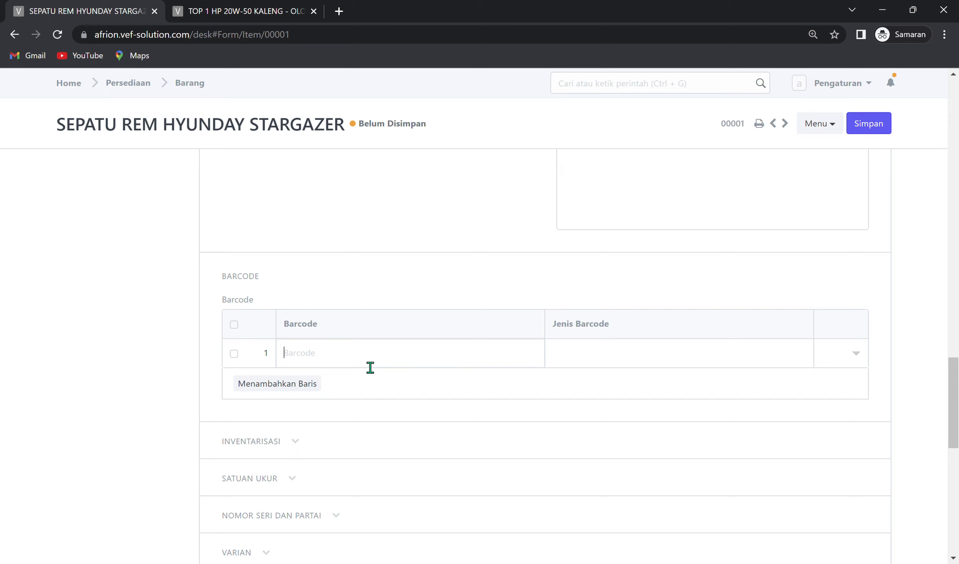
scroll(334, 363, up, 5)
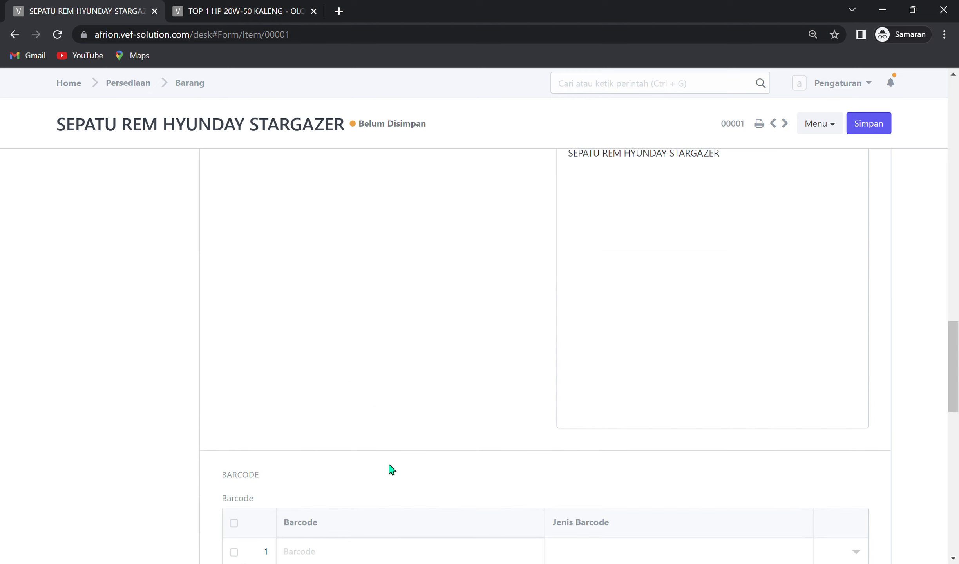
scroll(386, 470, down, 3)
text(00001)
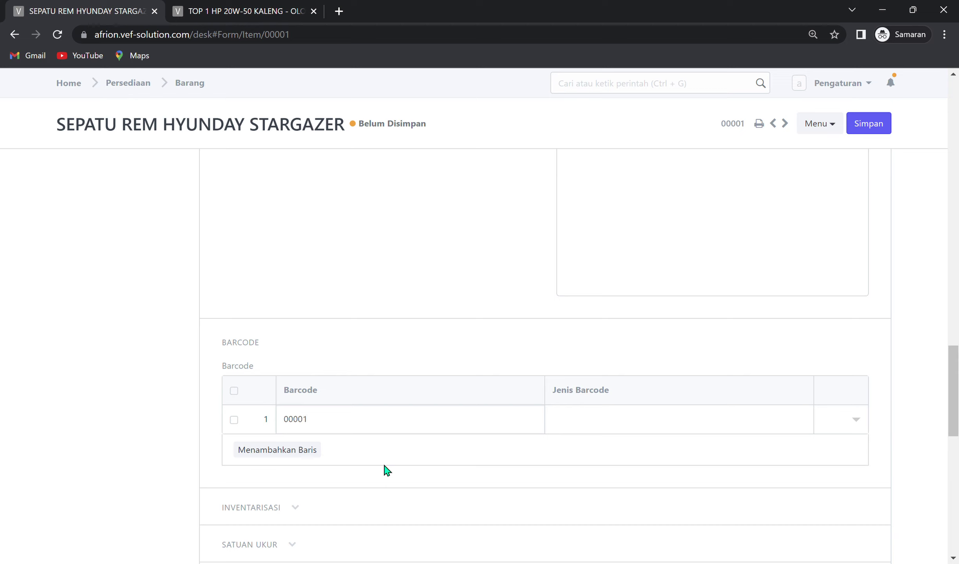
Step: Expand the item's Inventarisasi section and examine the weight unit options and the Akhir Riwayat date
scroll(313, 518, down, 3)
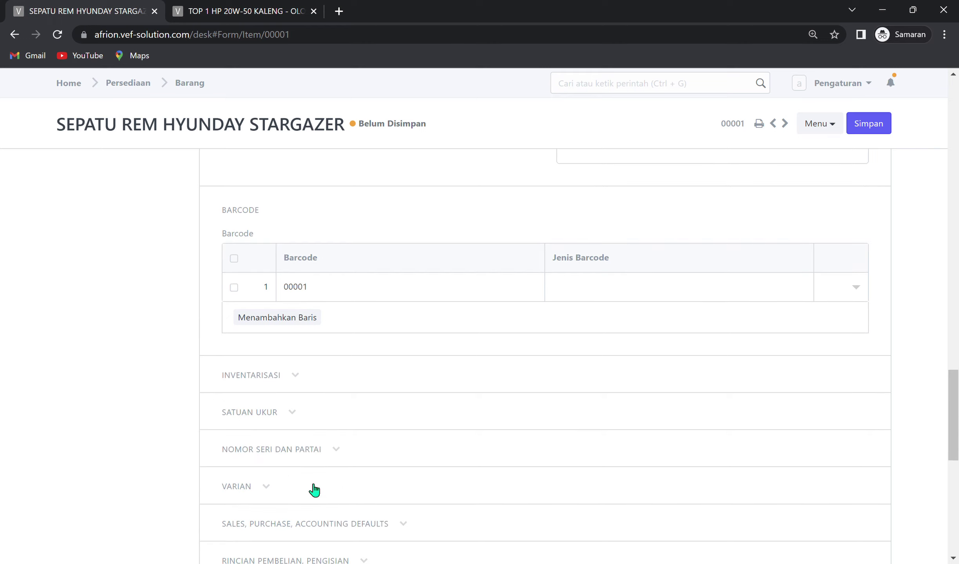
click(304, 381)
scroll(429, 421, down, 3)
click(592, 298)
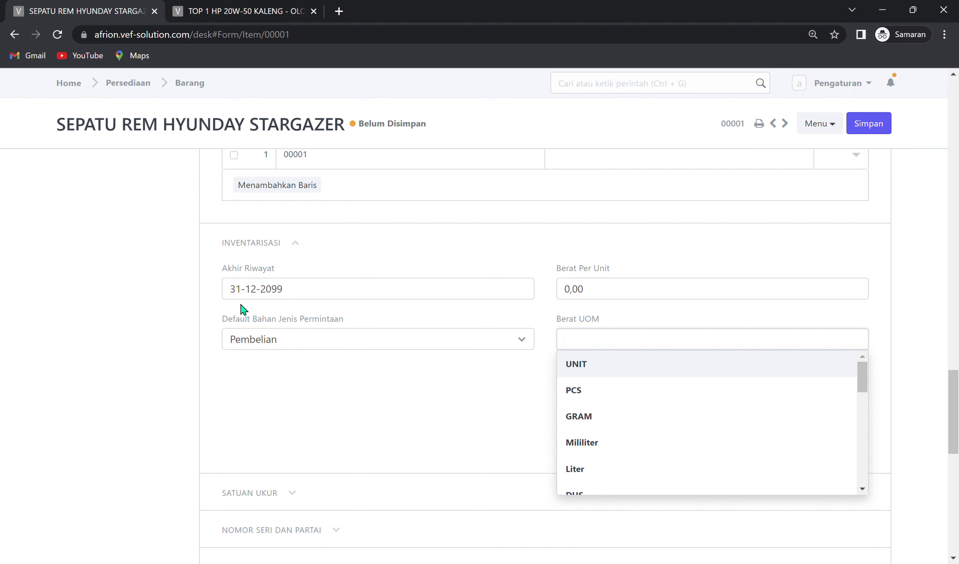
click(305, 295)
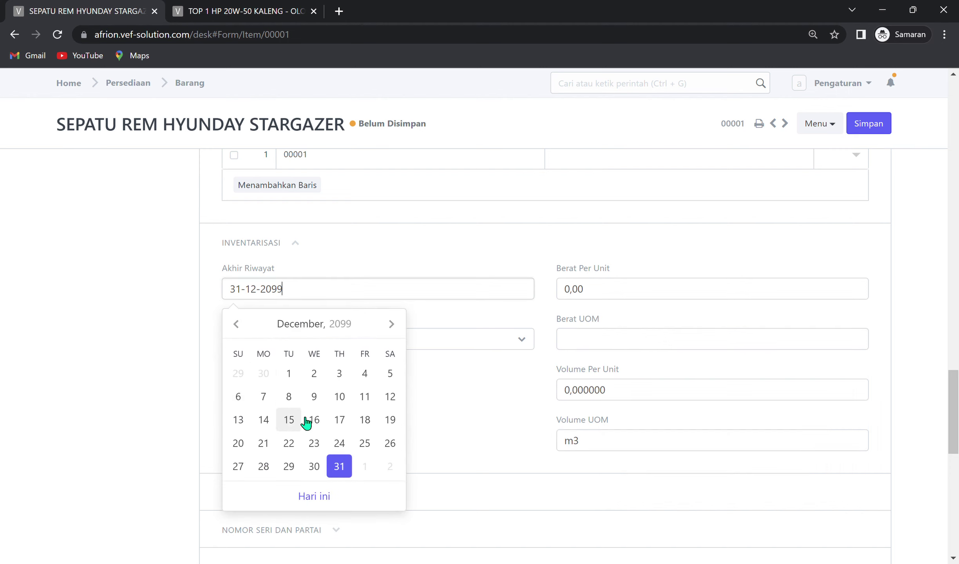
click(406, 366)
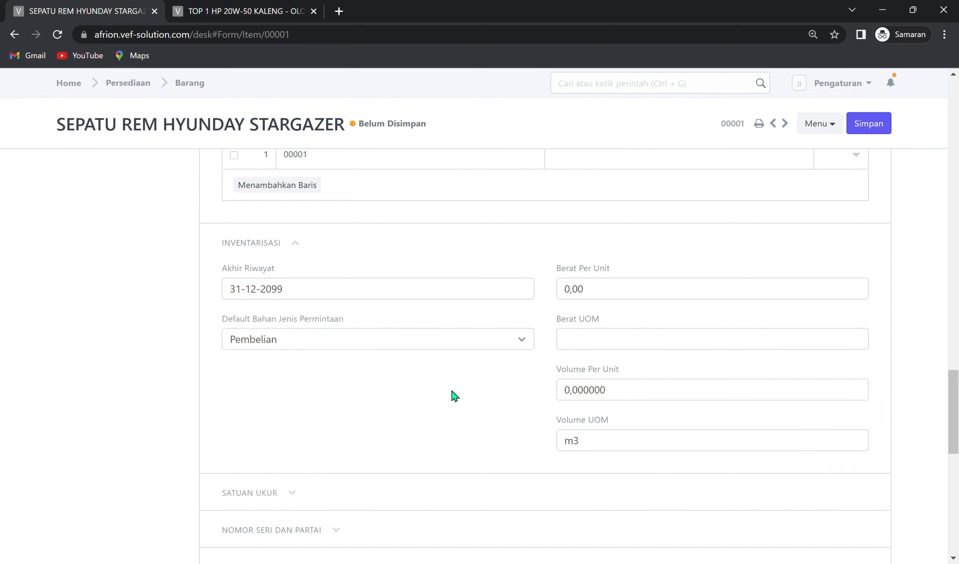
Step: Set the item's weight per unit (Berat Per Unit) to 200 and its weight UOM to GRAM
click(615, 293)
click(593, 340)
click(628, 300)
text(200)
click(613, 347)
text(GR)
click(608, 370)
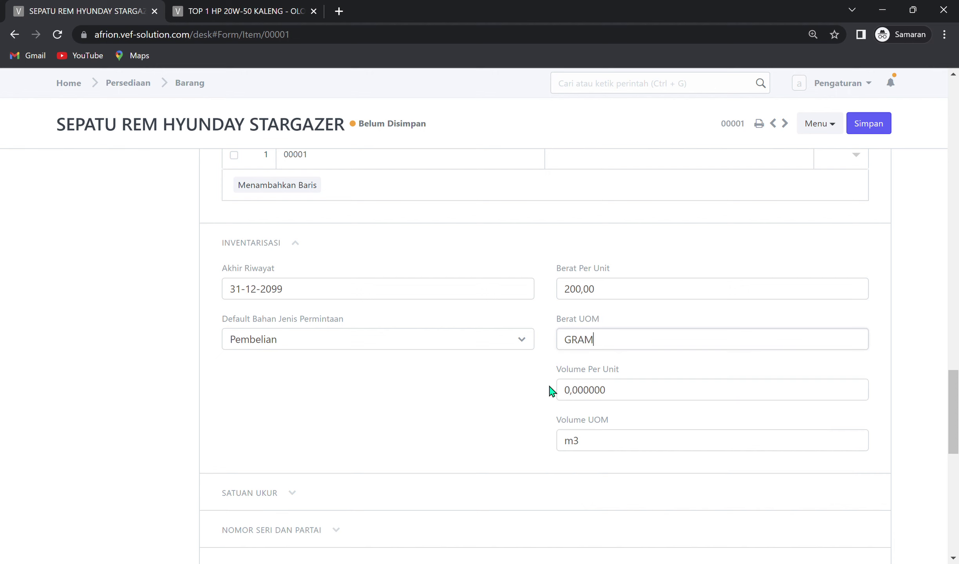
Step: Check the volume per unit and volume UOM fields and expand the Satuan Ukur section to view its UOM table
scroll(532, 412, down, 3)
click(631, 264)
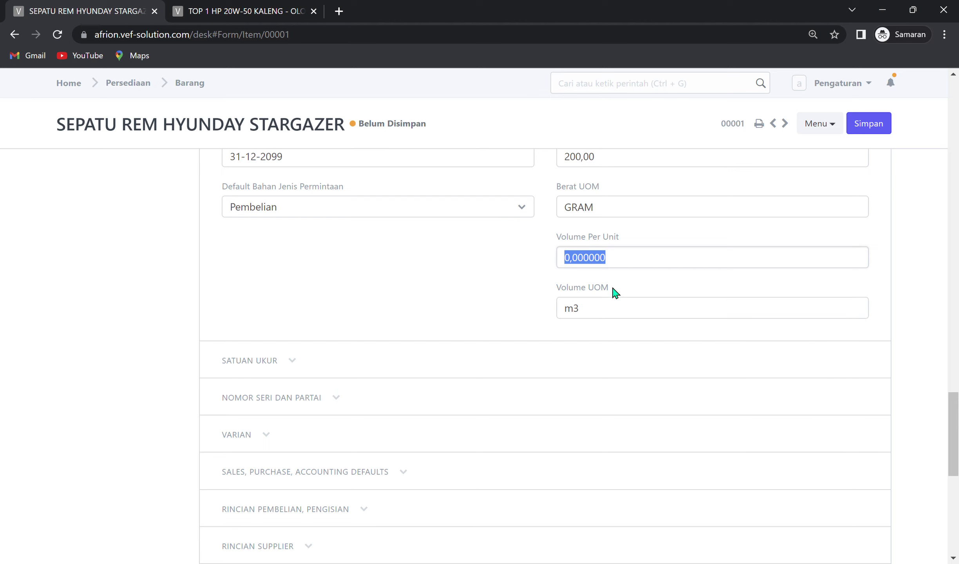
click(619, 316)
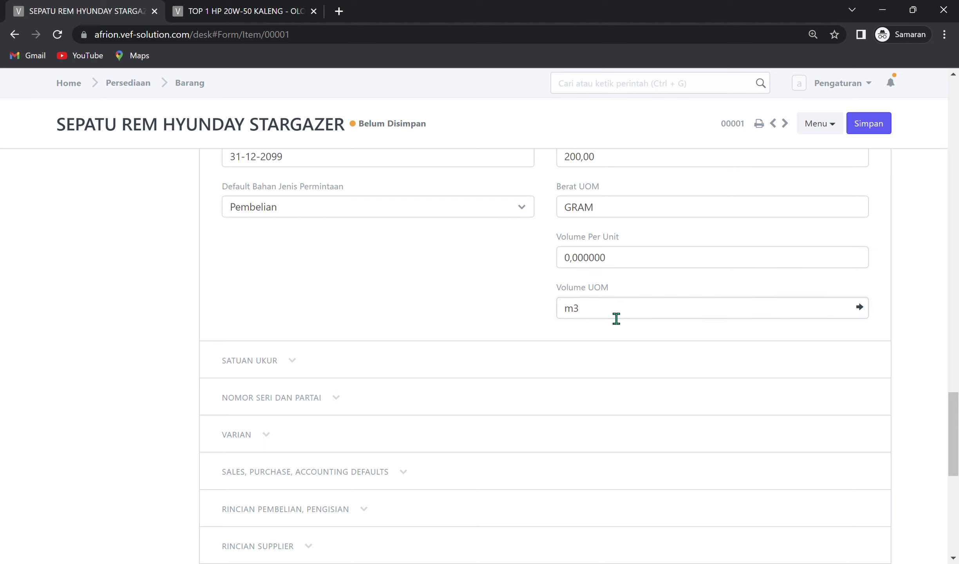
click(638, 263)
click(308, 366)
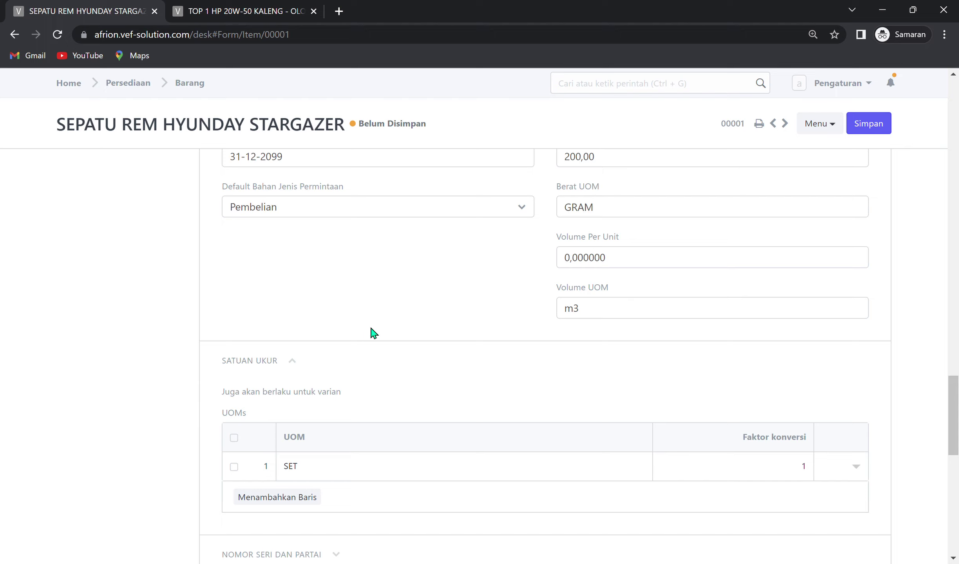
scroll(371, 333, down, 3)
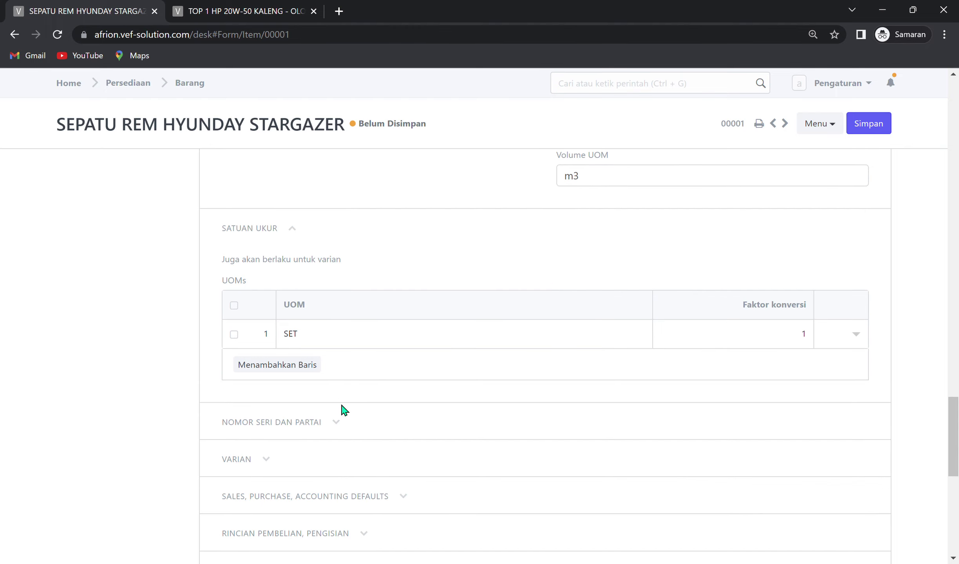
Step: Expand the Nomor Seri dan Partai and Varian sections and examine their options, leaving Bernomor Seri unticked
click(338, 421)
scroll(485, 353, down, 5)
click(562, 257)
click(565, 257)
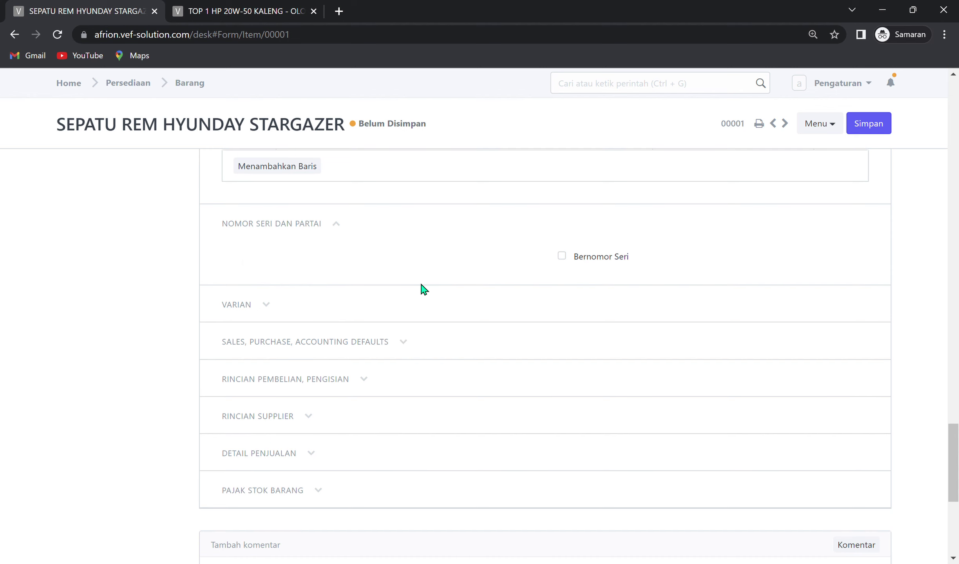
click(291, 307)
scroll(309, 367, down, 5)
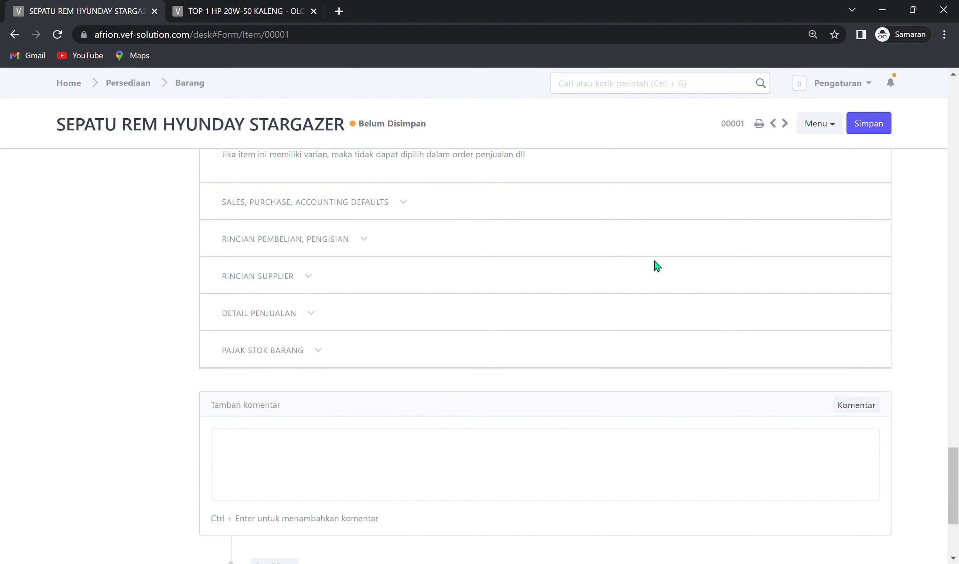
Step: Save the item and look over the saved form, including its barcode table and collapsed sections
click(864, 131)
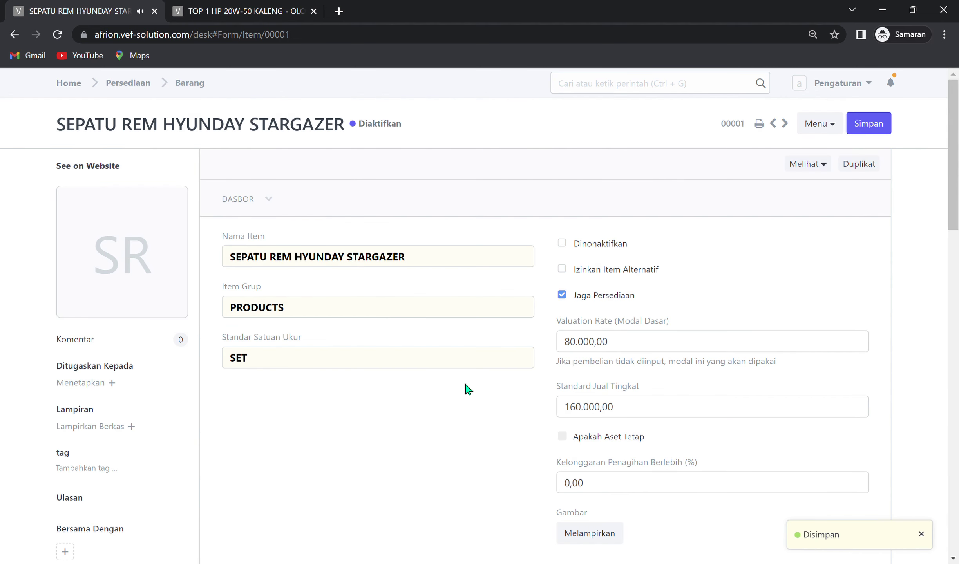
scroll(432, 392, down, 4)
scroll(431, 392, down, 15)
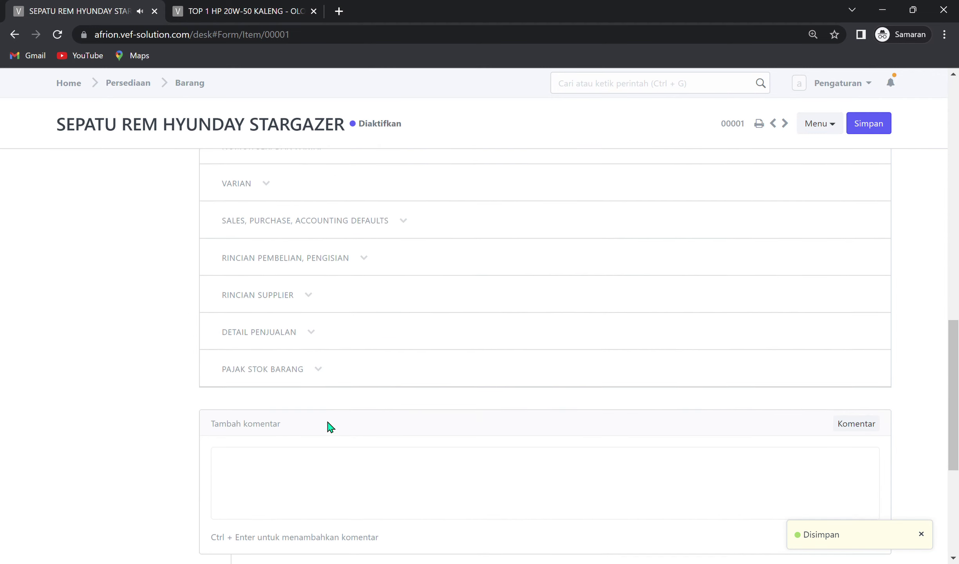
scroll(347, 434, up, 4)
scroll(416, 400, up, 13)
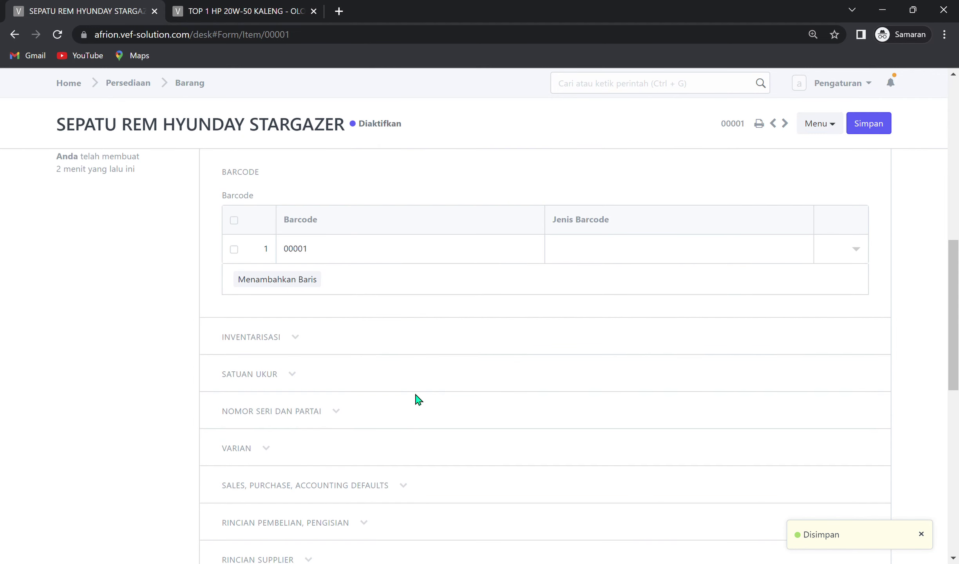
scroll(418, 272, up, 2)
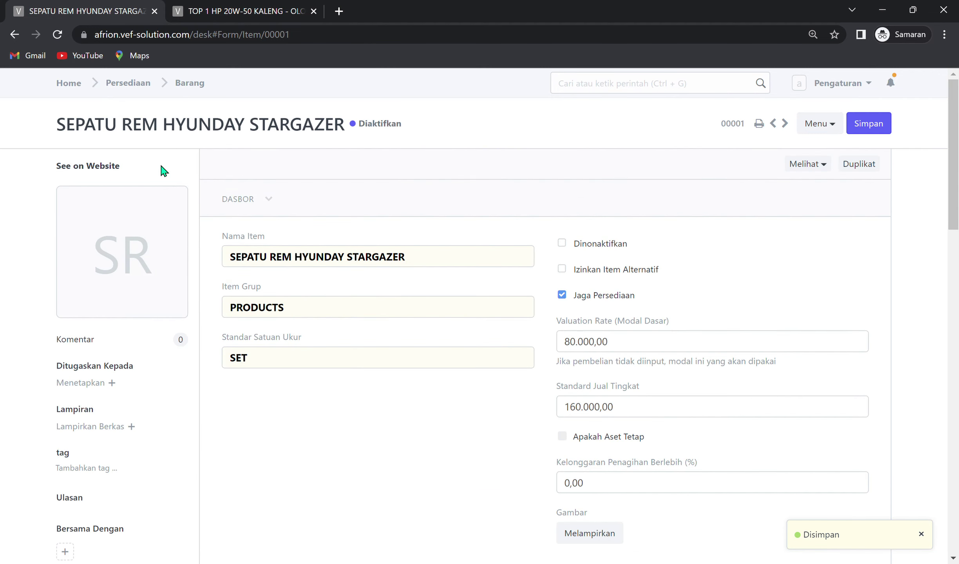
Step: Go to the home page and reopen SEPATU REM HYUNDAY STARGAZER through the Penjualan module's Barang list
click(190, 83)
click(85, 84)
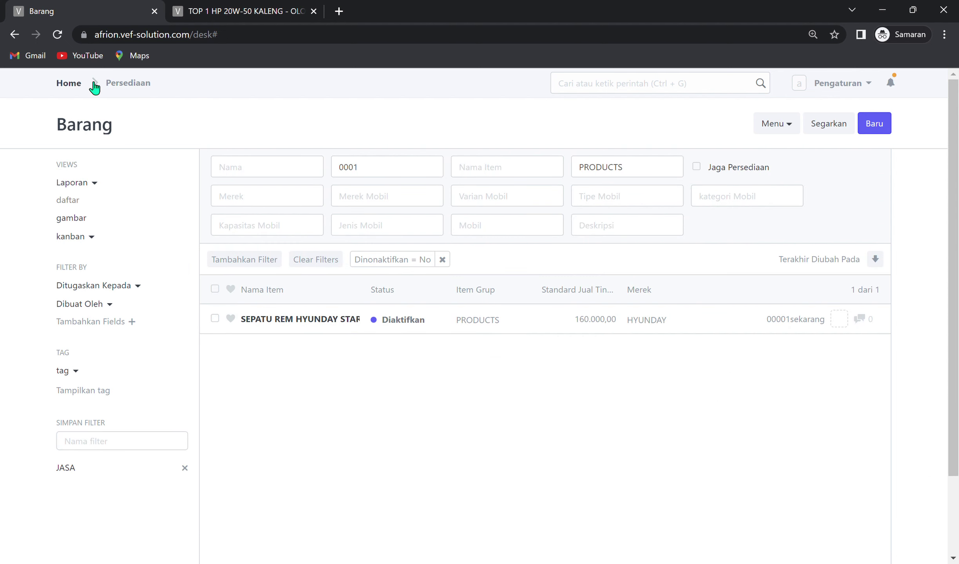
click(503, 179)
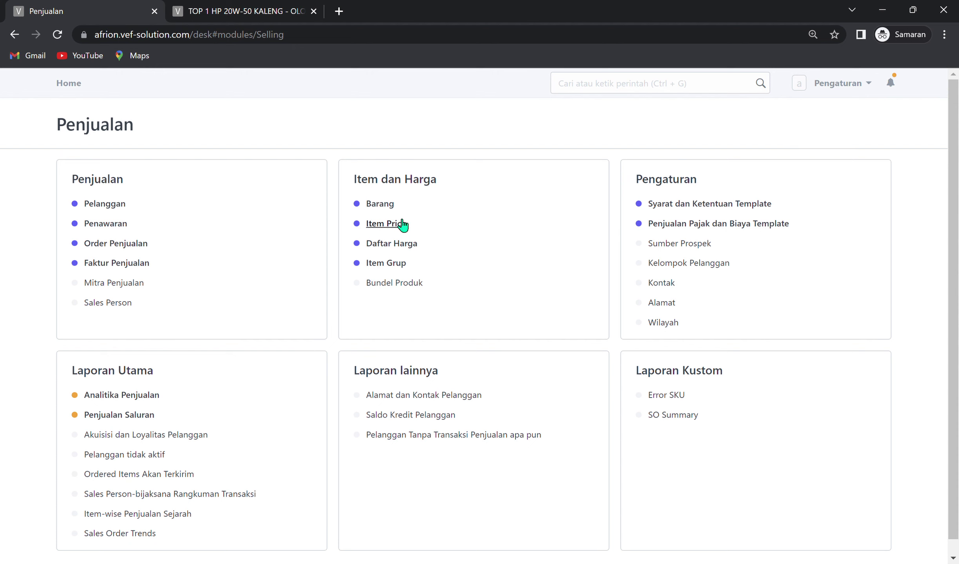
click(387, 204)
click(319, 318)
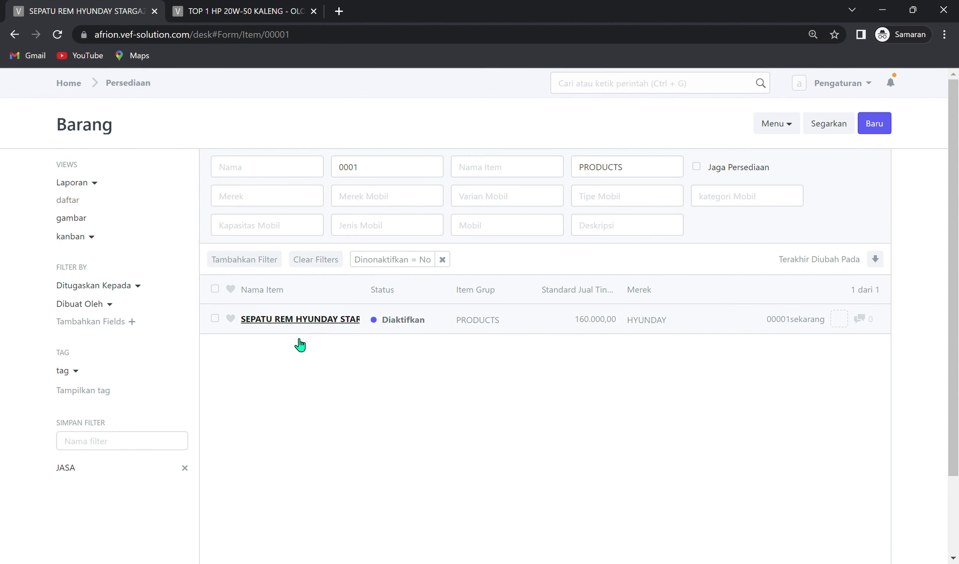
Step: Create a new Item Price from the item's dashboard and open its full-page form
click(279, 202)
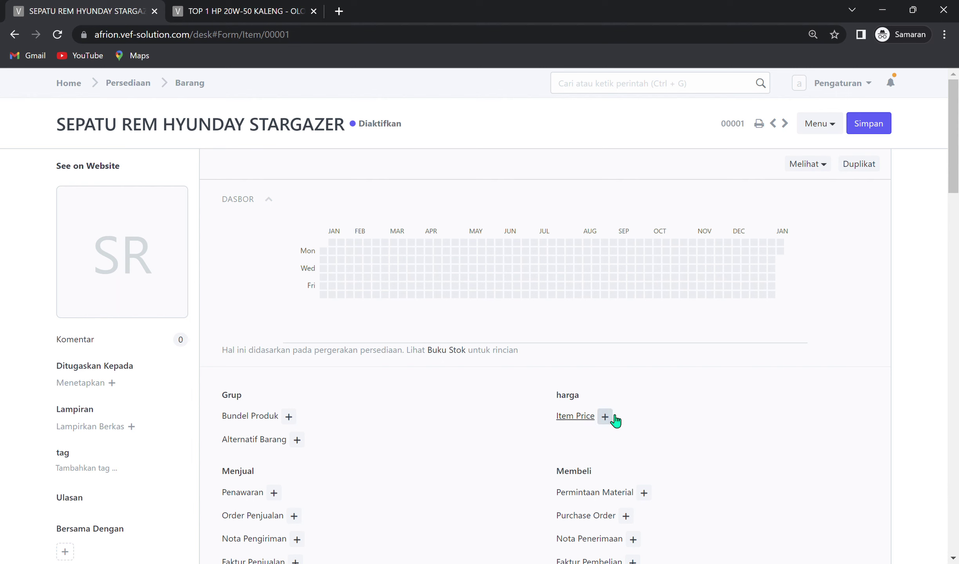
click(808, 164)
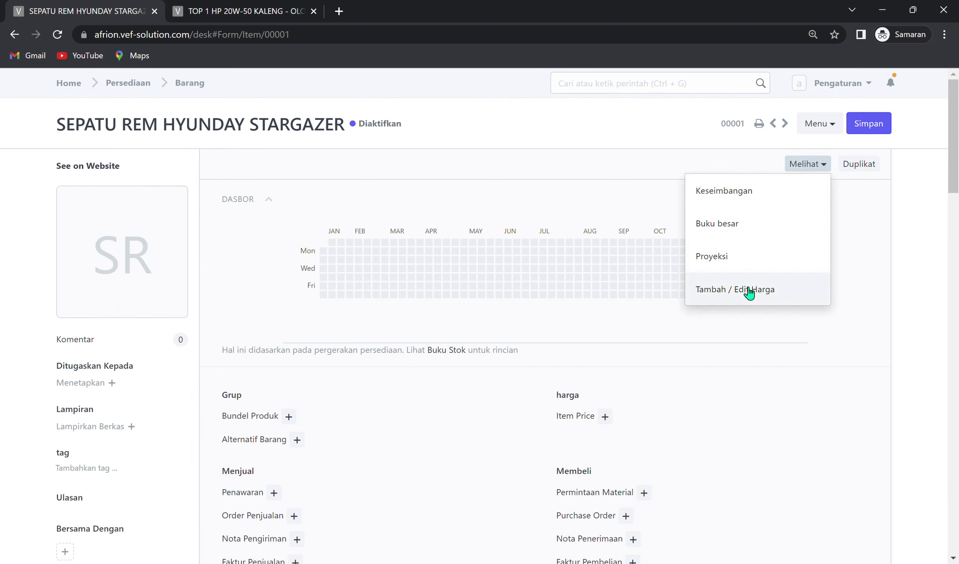
click(624, 430)
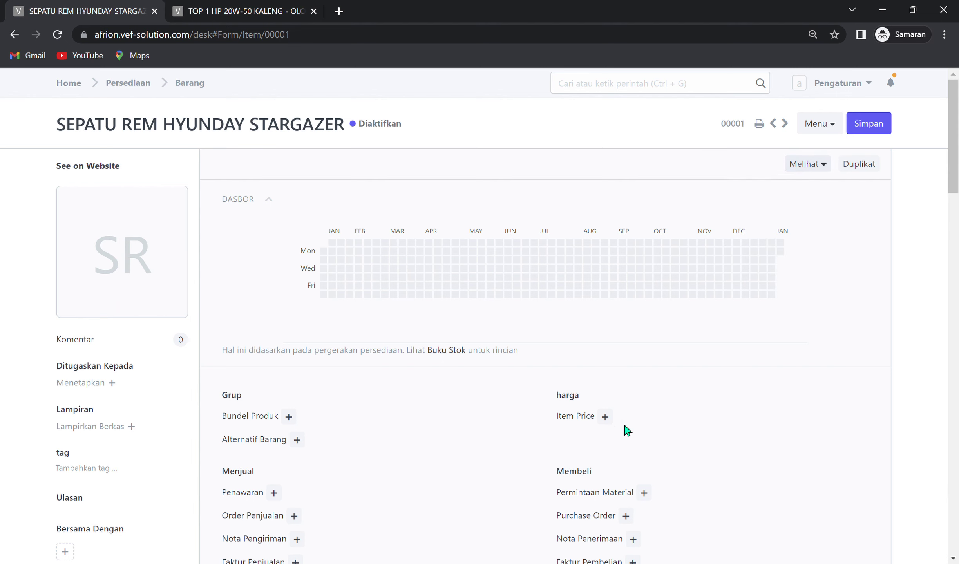
click(605, 417)
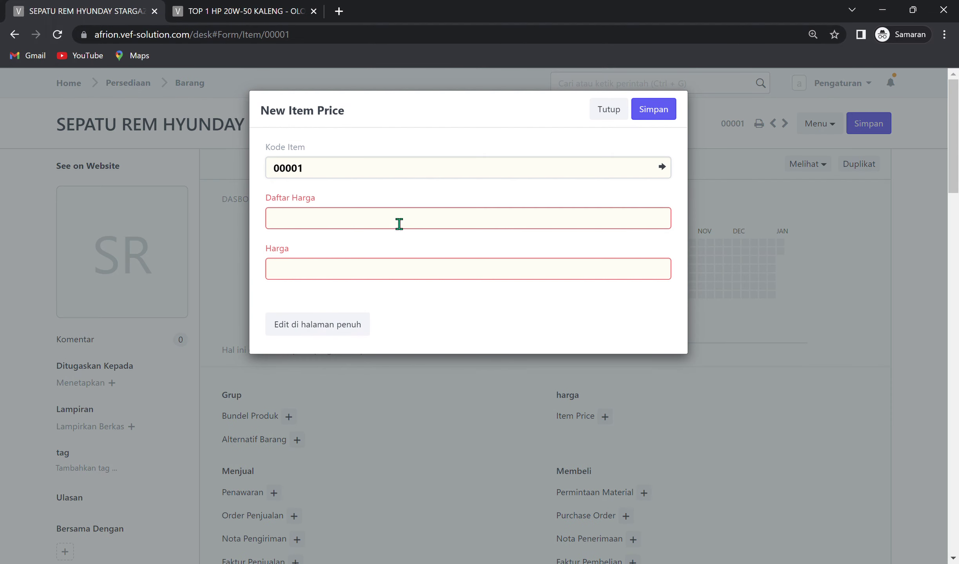
click(322, 332)
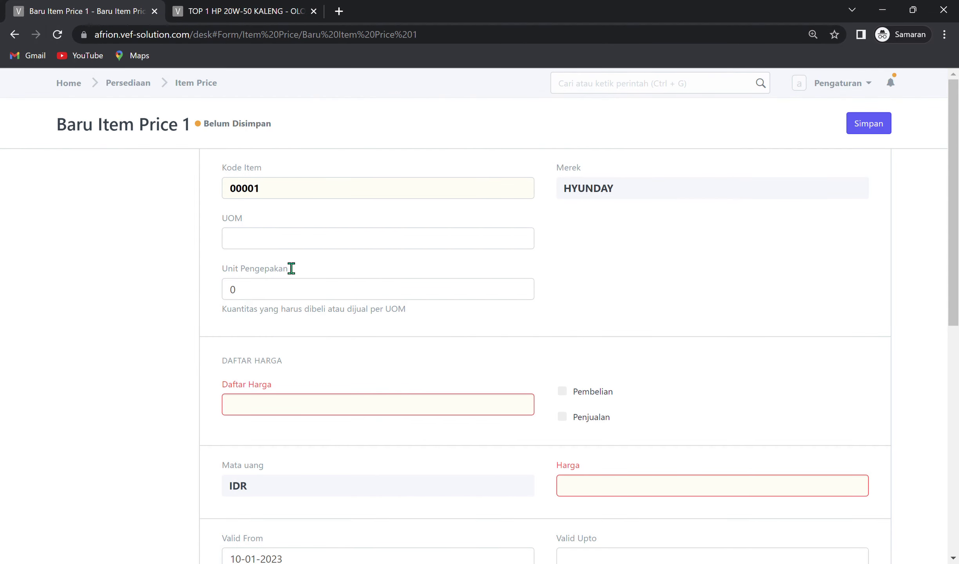
Step: Set the new price's list (Daftar Harga) to Harga Jual and its price to 160000, and save it
click(288, 410)
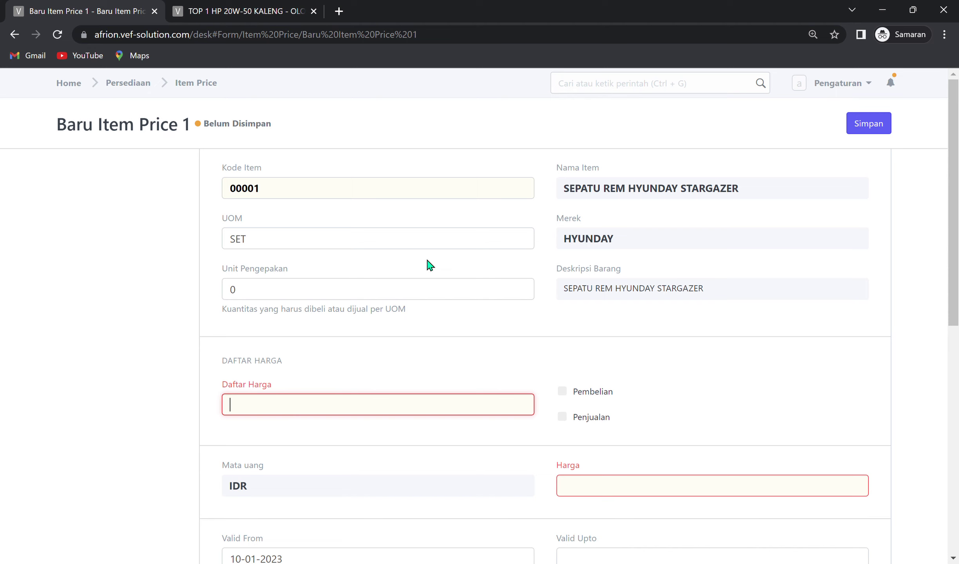
scroll(392, 333, down, 1)
click(293, 374)
click(596, 429)
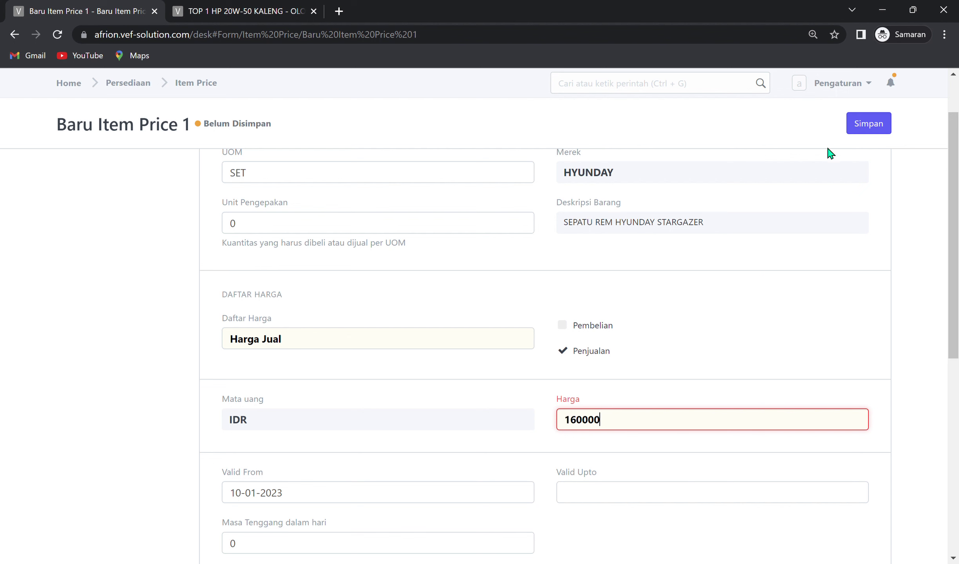
click(868, 125)
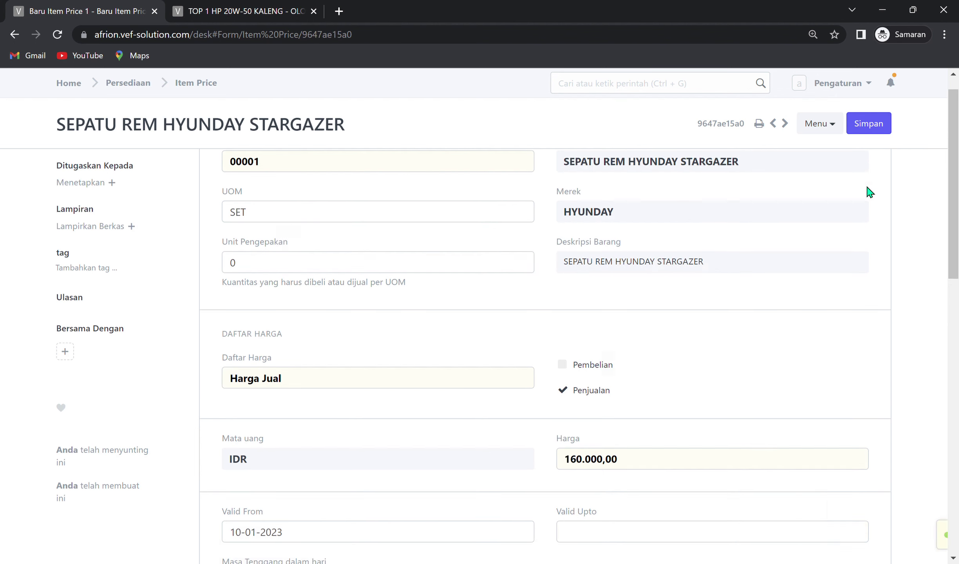
Step: Examine the saved price's validity dates and lead time (Masa Tenggang) fields, and return to the item form
scroll(631, 466, down, 3)
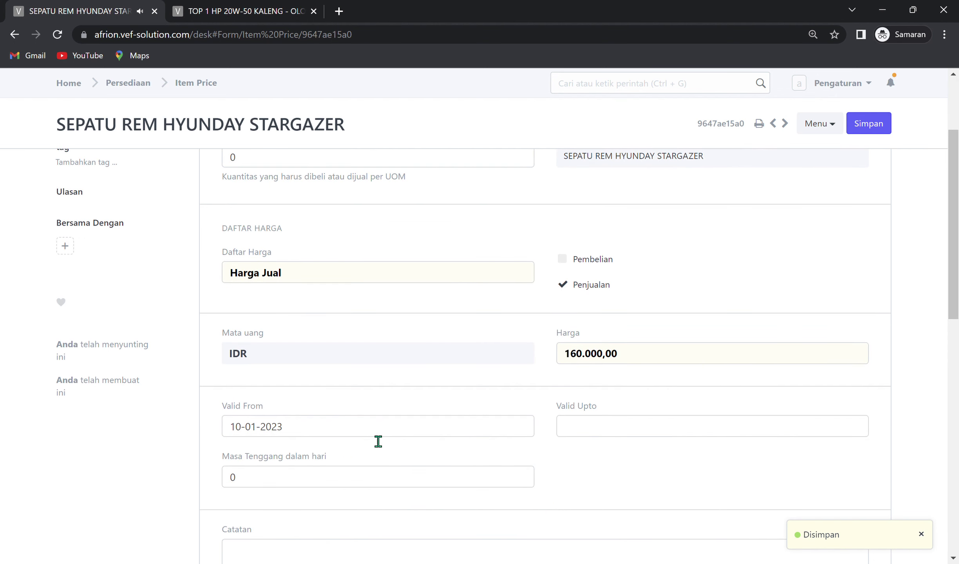
click(594, 435)
click(286, 485)
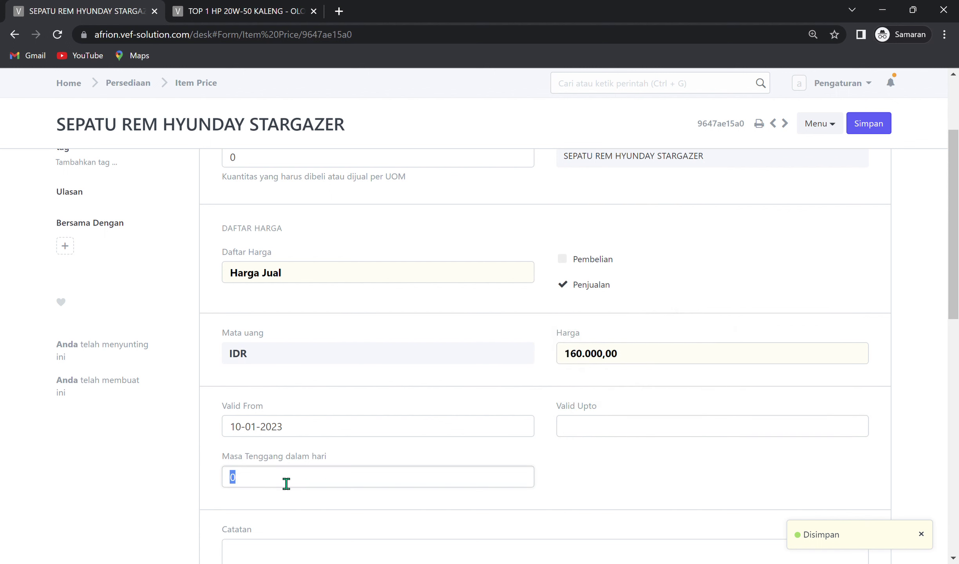
scroll(414, 479, down, 3)
scroll(417, 449, up, 5)
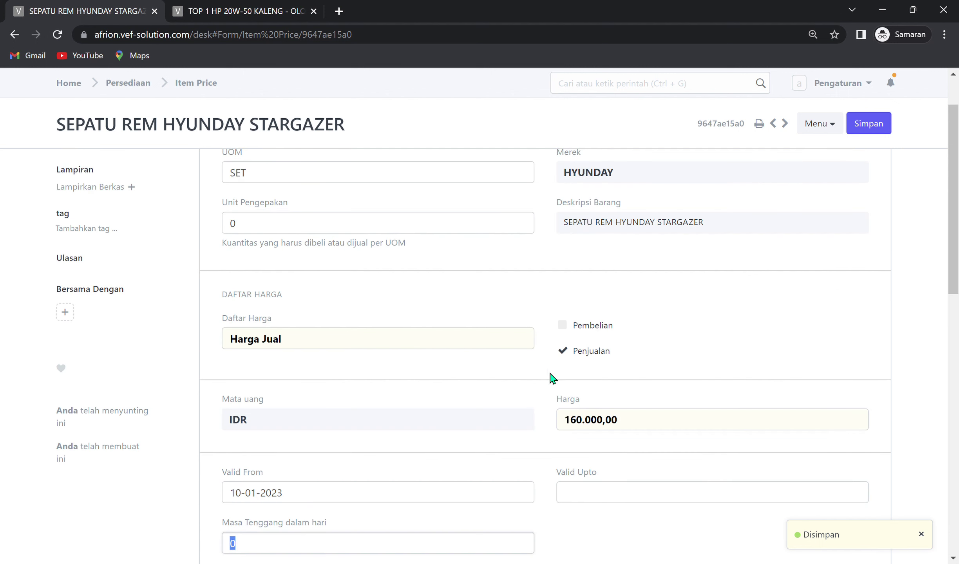
scroll(236, 248, up, 1)
click(14, 34)
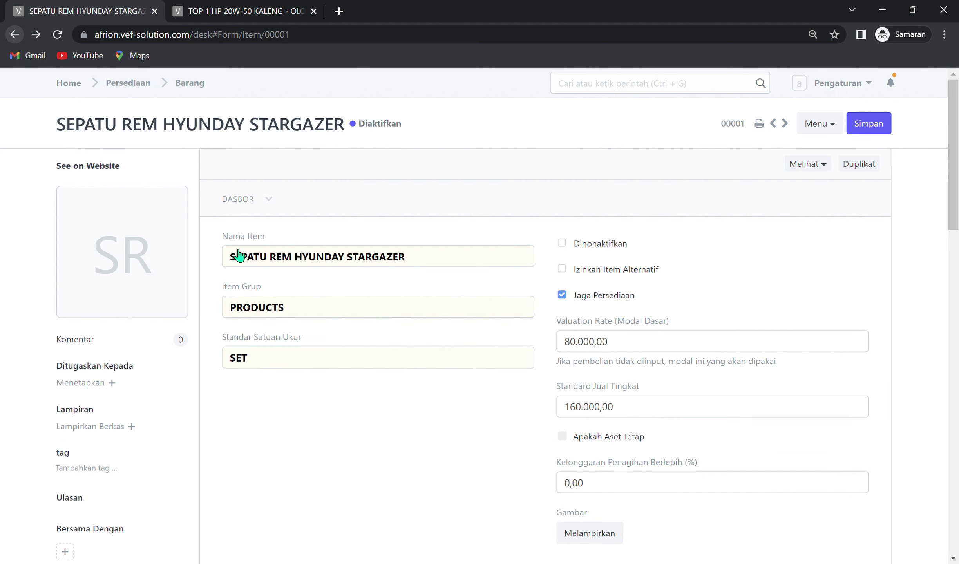
Step: Expand the item's dashboard and open the list of Item Prices belonging to SEPATU REM HYUNDAY STARGAZER
click(260, 205)
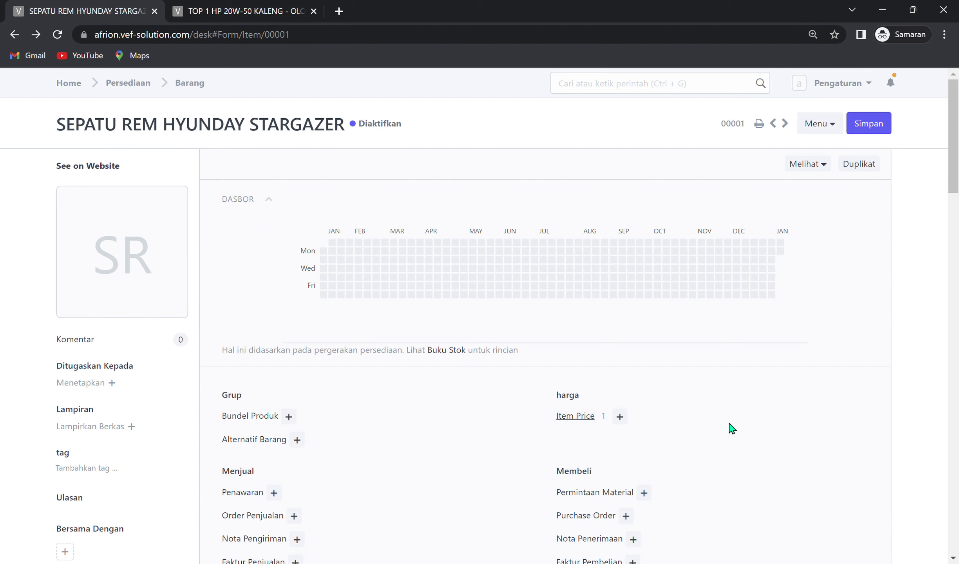
scroll(576, 347, down, 1)
scroll(784, 243, up, 2)
click(819, 172)
click(776, 297)
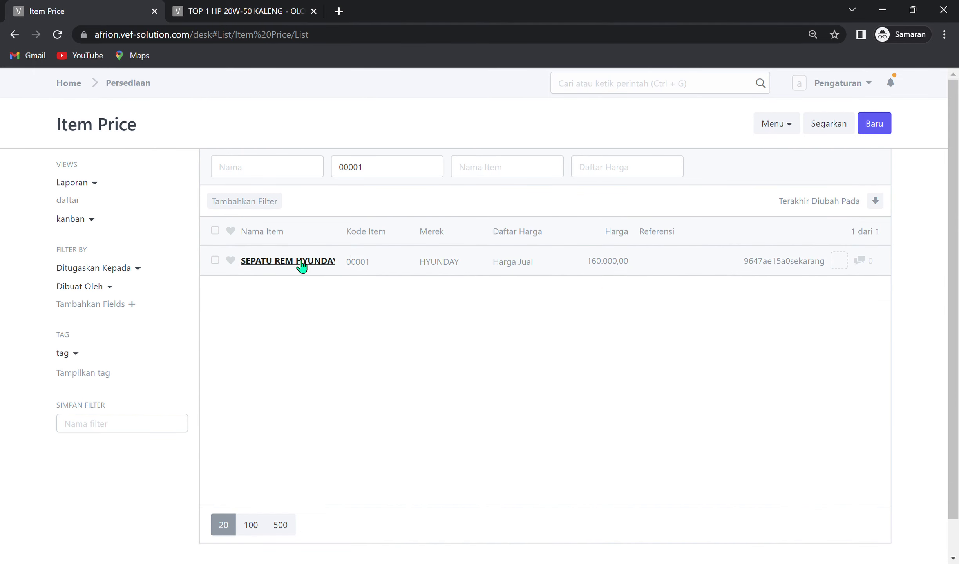
Step: Create and save a new Item Price for item 00001 with Daftar Harga set to Harga Beli and the price set to 80000
click(875, 123)
click(321, 225)
click(318, 324)
click(378, 405)
click(274, 427)
click(713, 486)
text(80000)
click(869, 123)
Step: Open the Harga Beli price list from the saved price, disable its Pembelian option, and save it
click(392, 406)
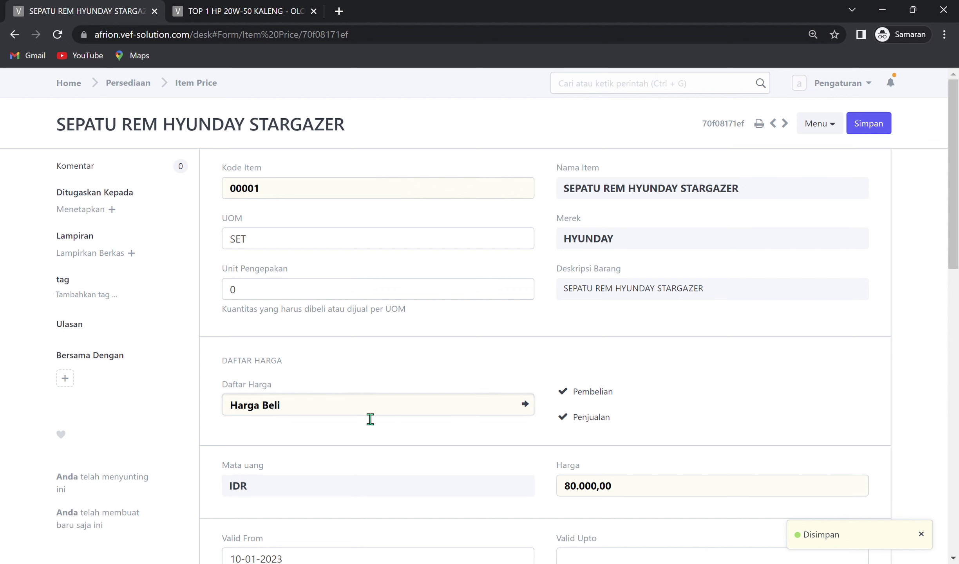
click(526, 405)
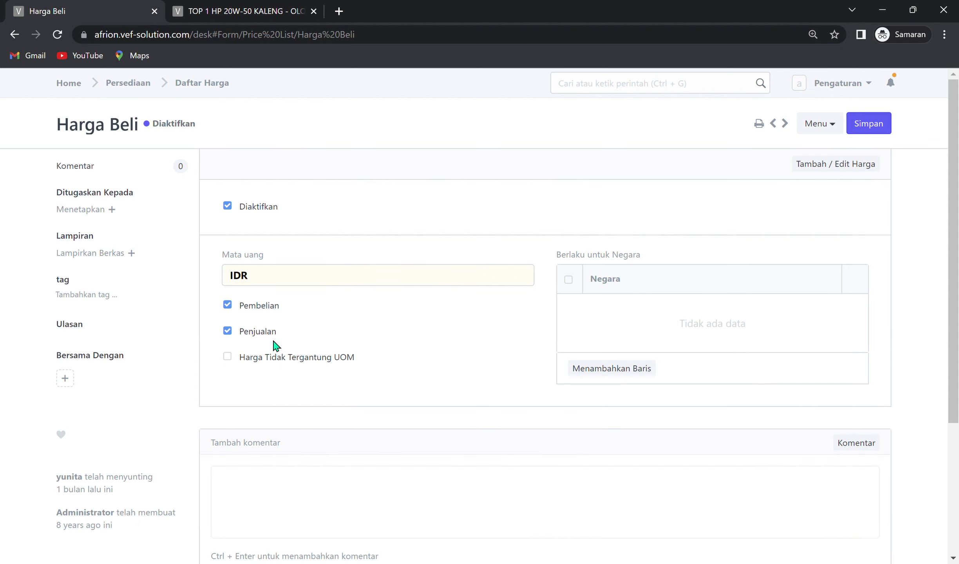
click(267, 308)
click(864, 124)
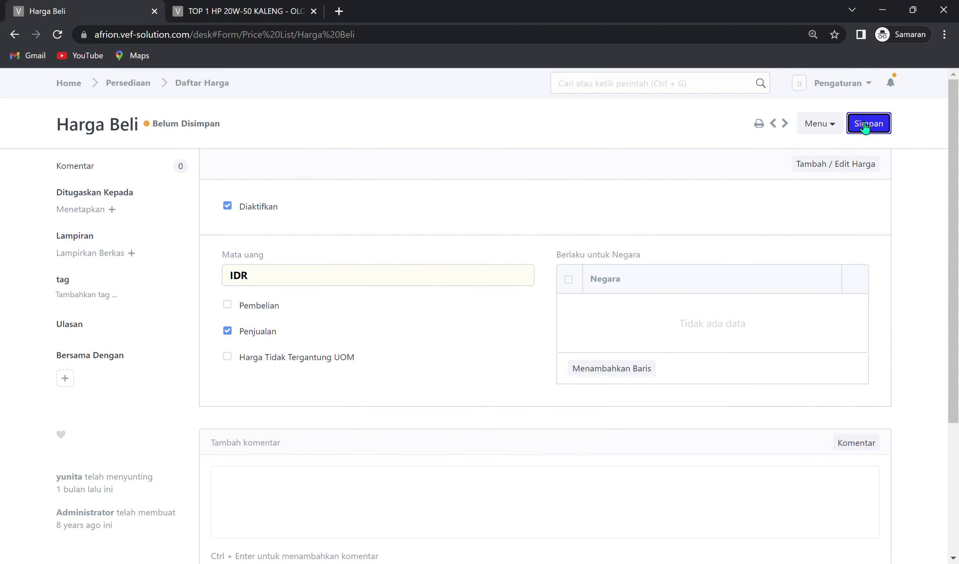
Step: Return to the home page and open the Daftar Harga list through the Penjualan module
click(211, 83)
click(59, 85)
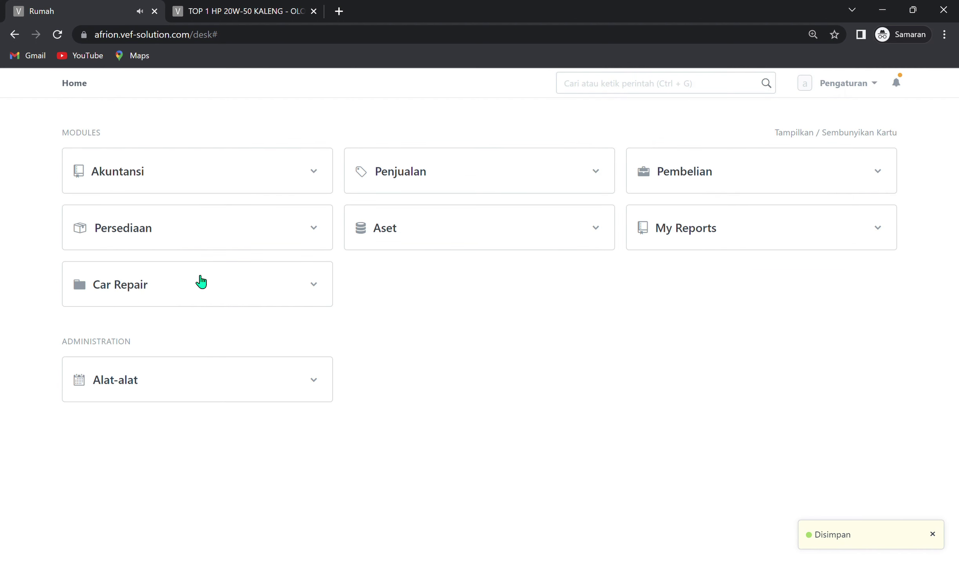
click(429, 183)
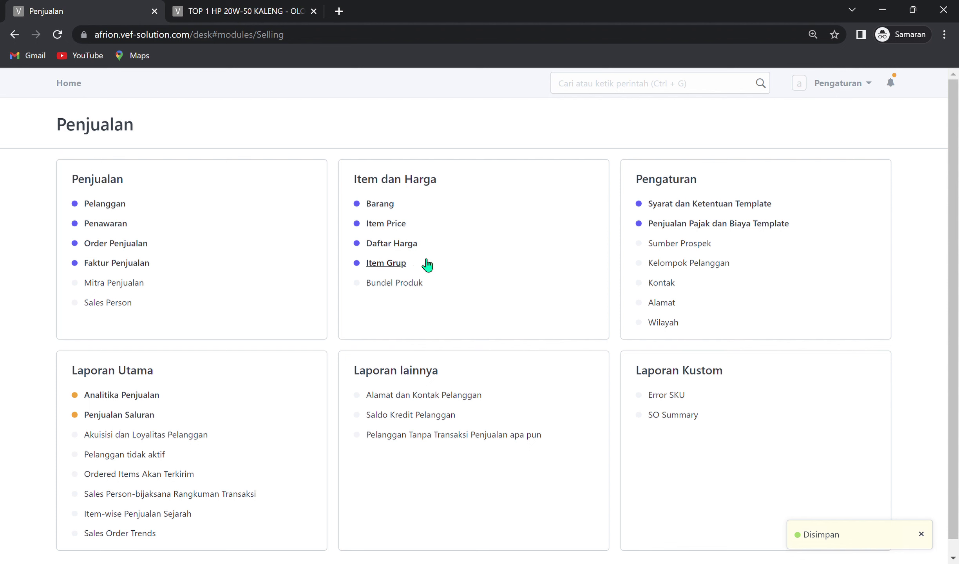
click(404, 246)
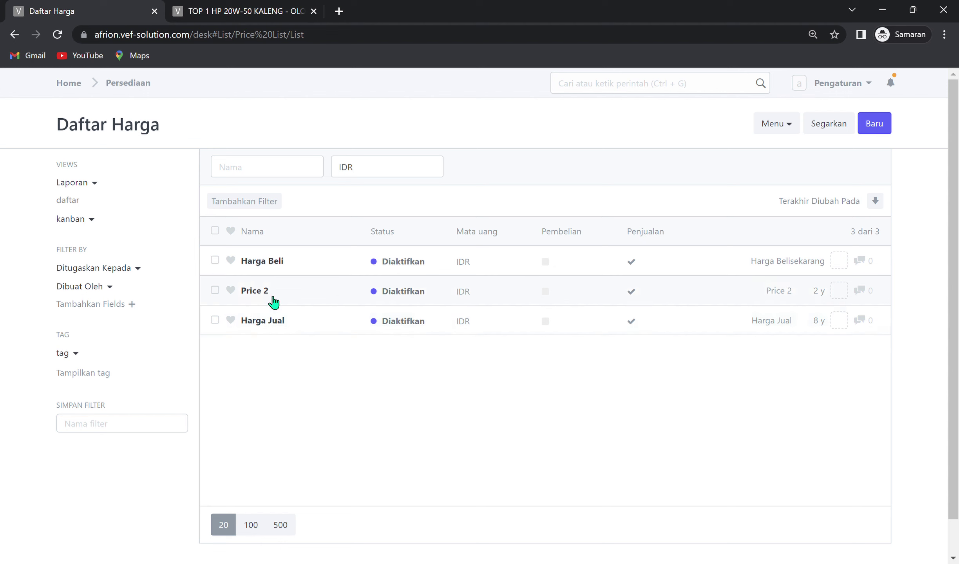
Step: Create a price list named Harga Jual Grosir in IDR with Penjualan enabled, and save it
click(859, 132)
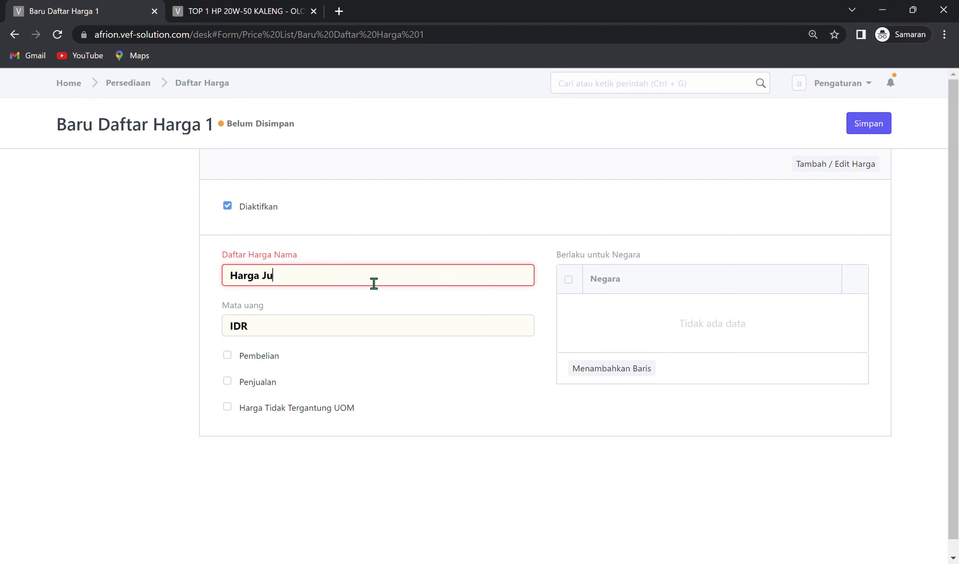
text(Grosir)
click(257, 383)
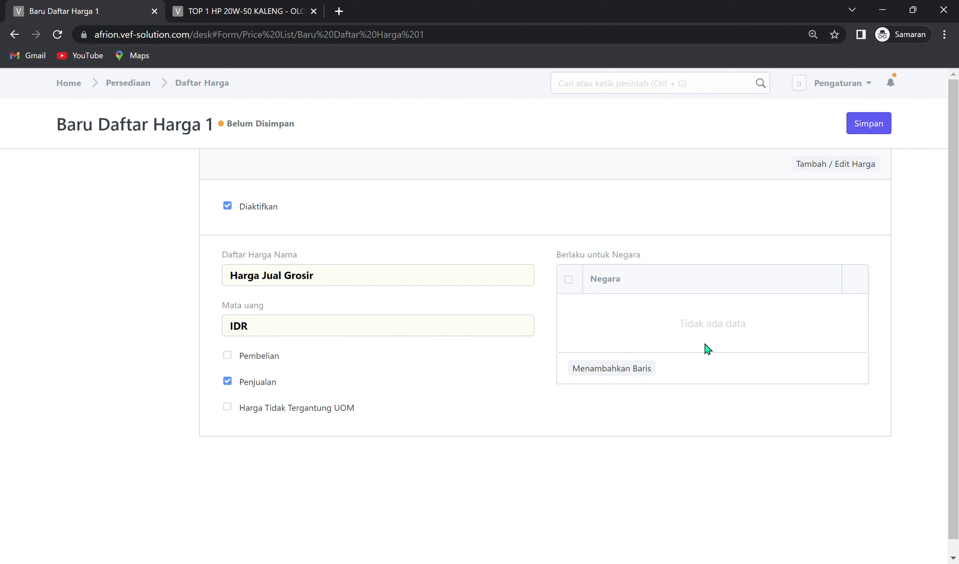
click(878, 125)
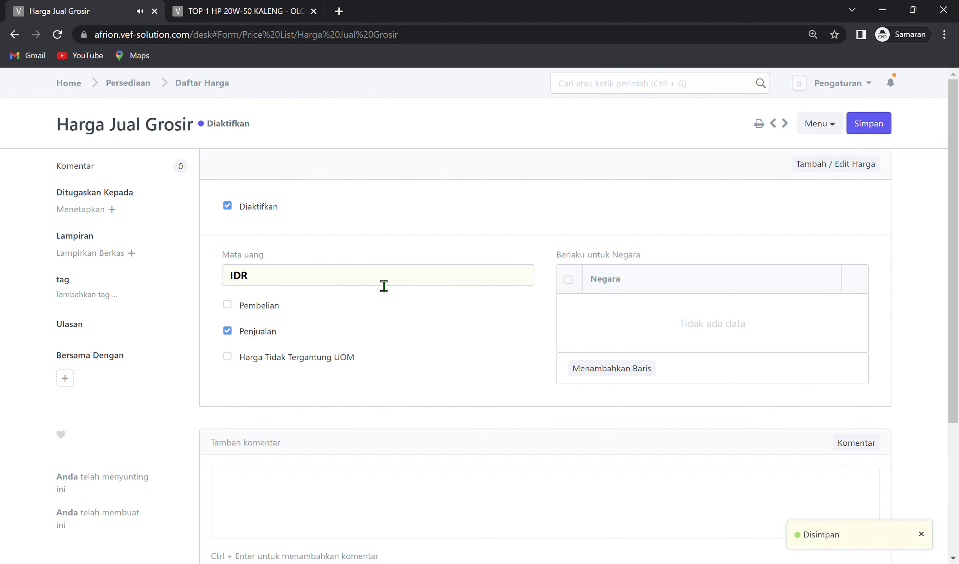
Step: Check the Daftar Harga list, look through the Penjualan and Pembelian modules, and return to the home page
click(216, 88)
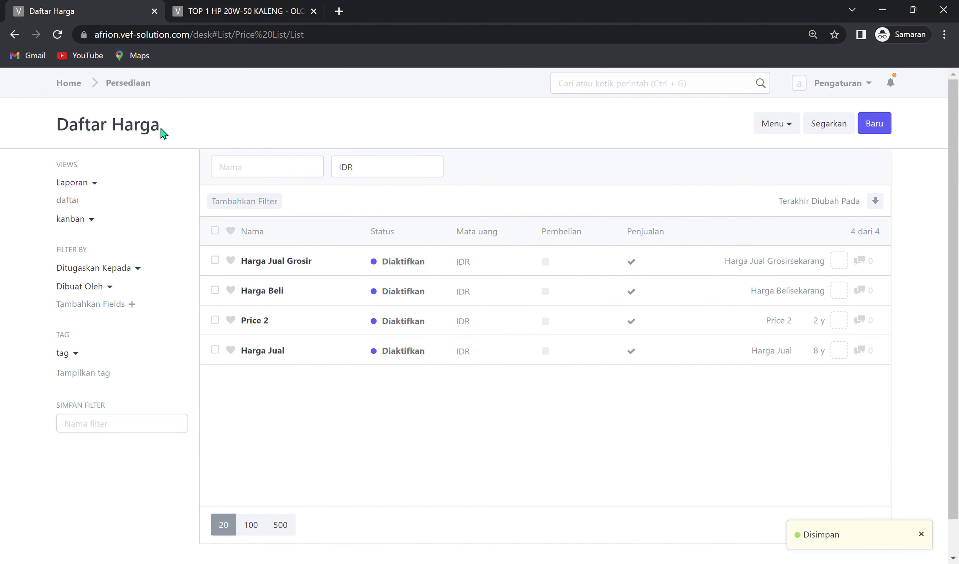
click(81, 84)
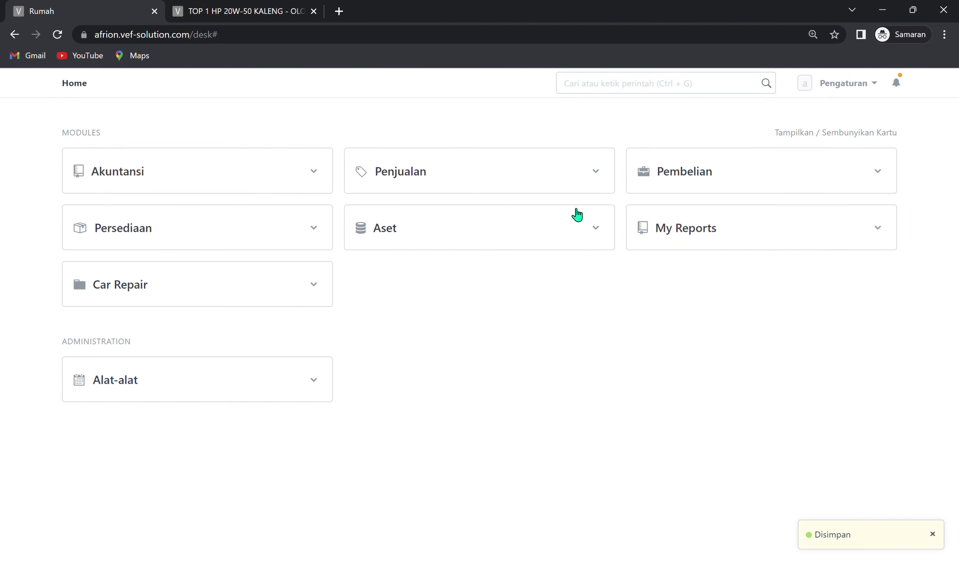
click(421, 182)
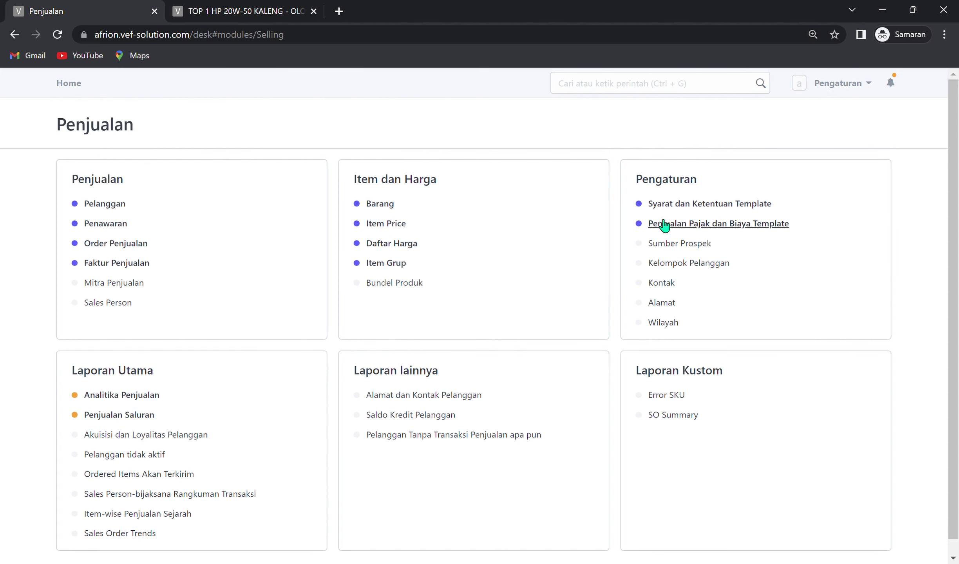
click(73, 86)
click(715, 176)
click(63, 85)
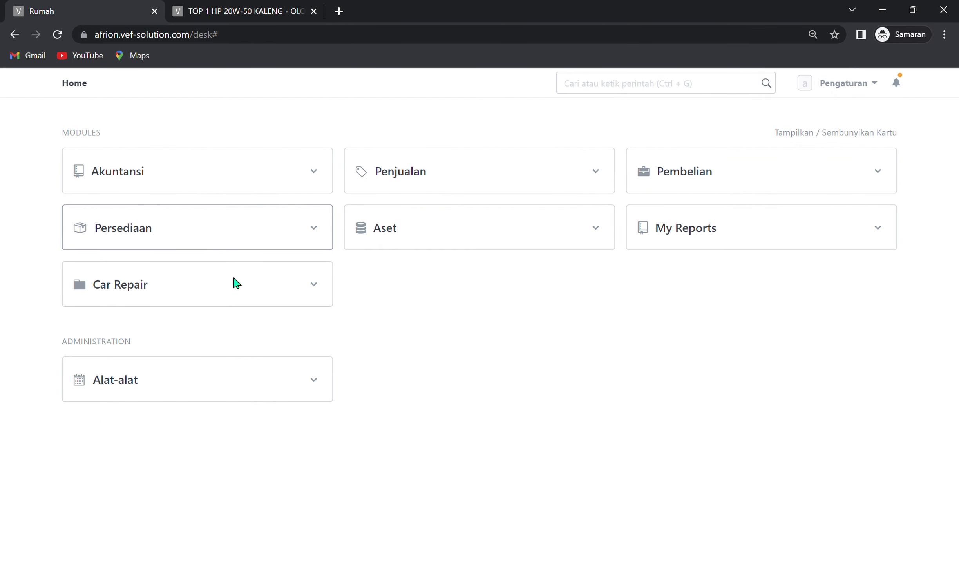
Step: Open Bundel Produk in the Persediaan module and start a new product bundle
click(250, 232)
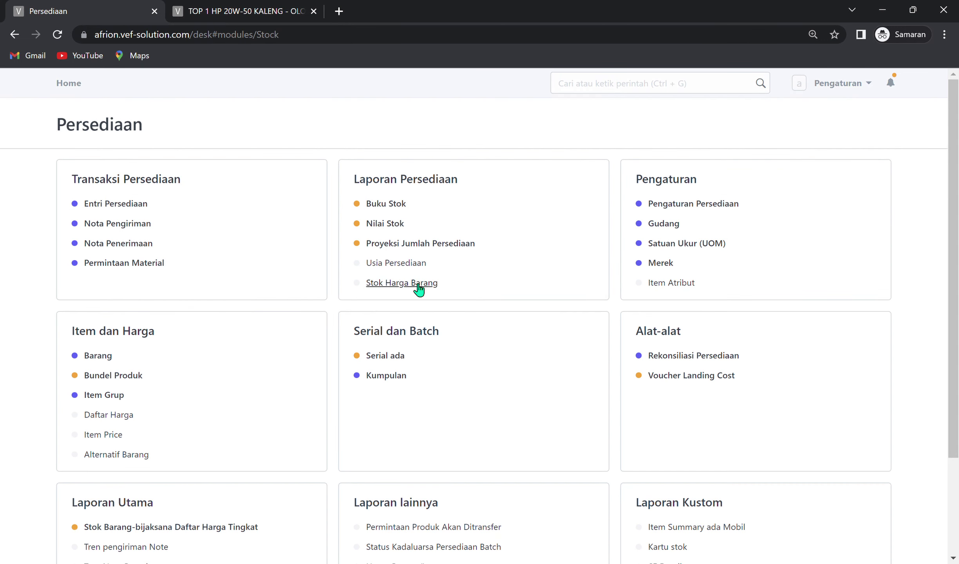
scroll(332, 308, down, 4)
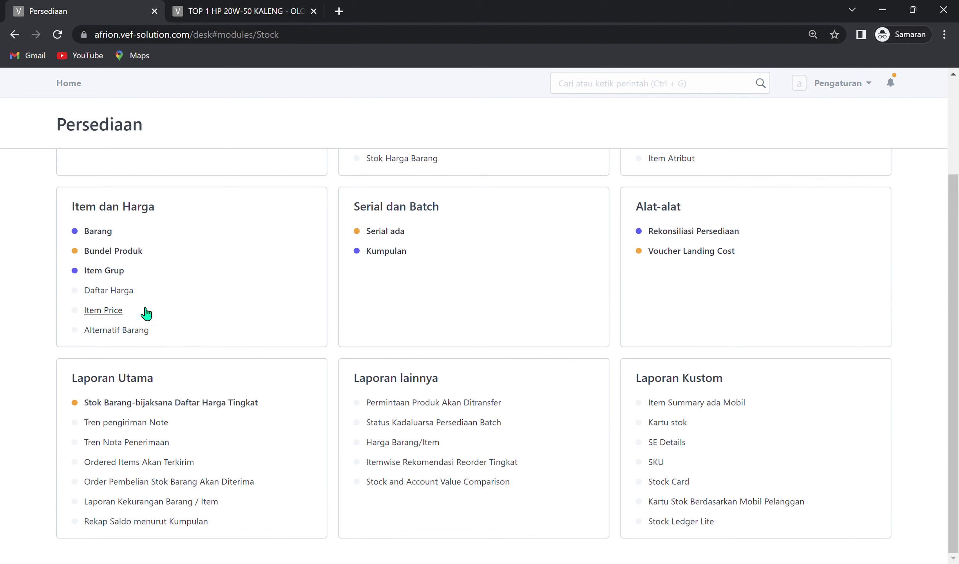
click(132, 257)
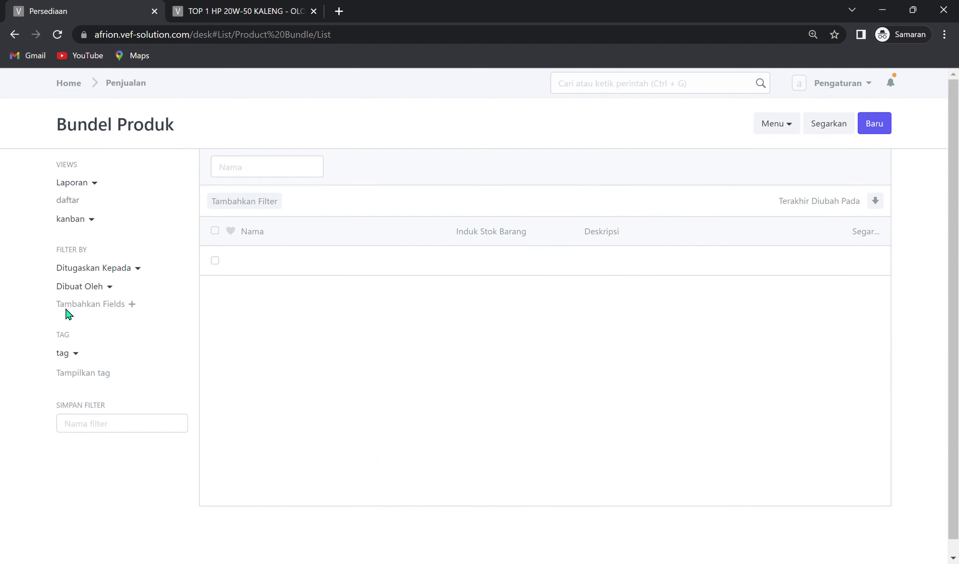
click(546, 366)
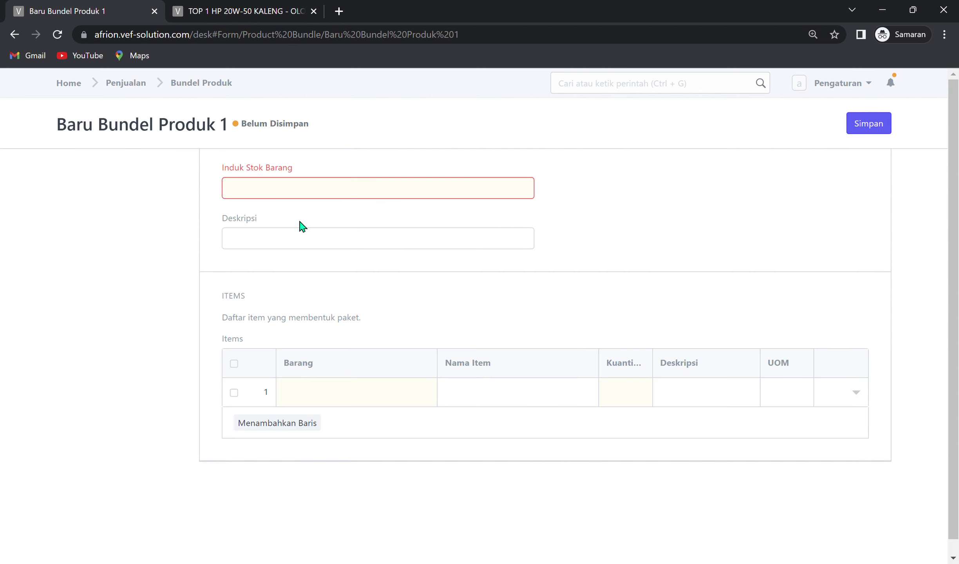
Step: Look through the items available as Induk Stok Barang, including the advanced search results, and close the search
click(465, 197)
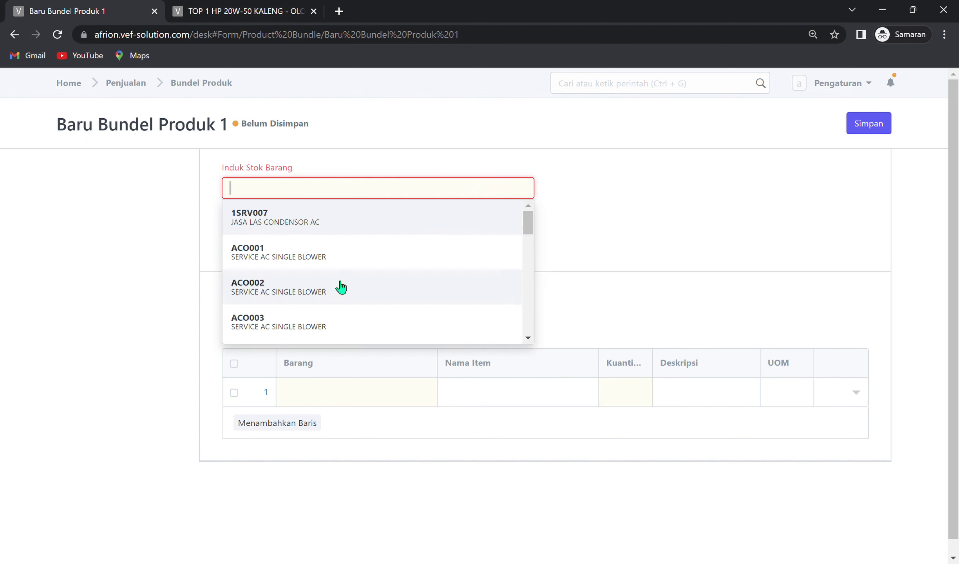
scroll(377, 257, down, 2)
scroll(377, 256, down, 10)
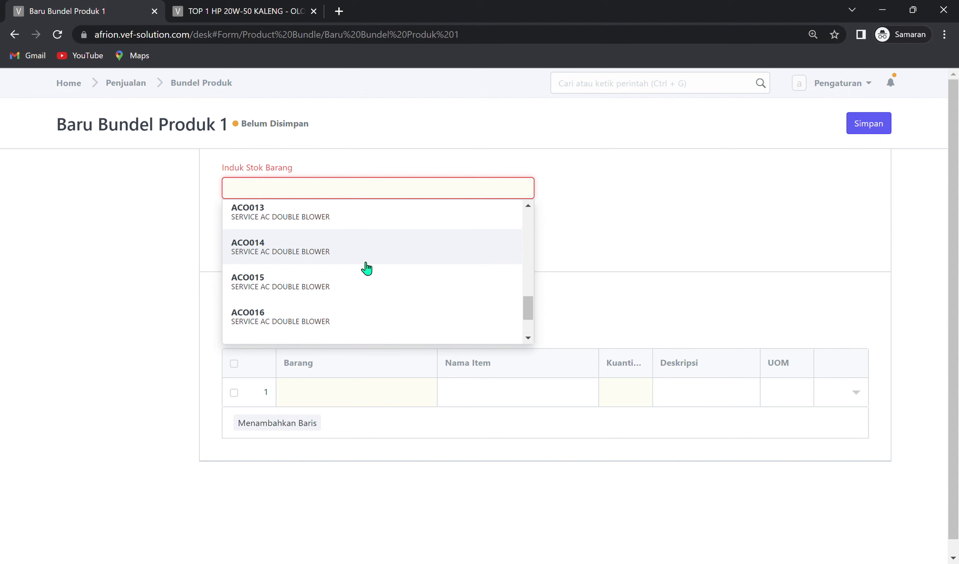
scroll(359, 312, down, 3)
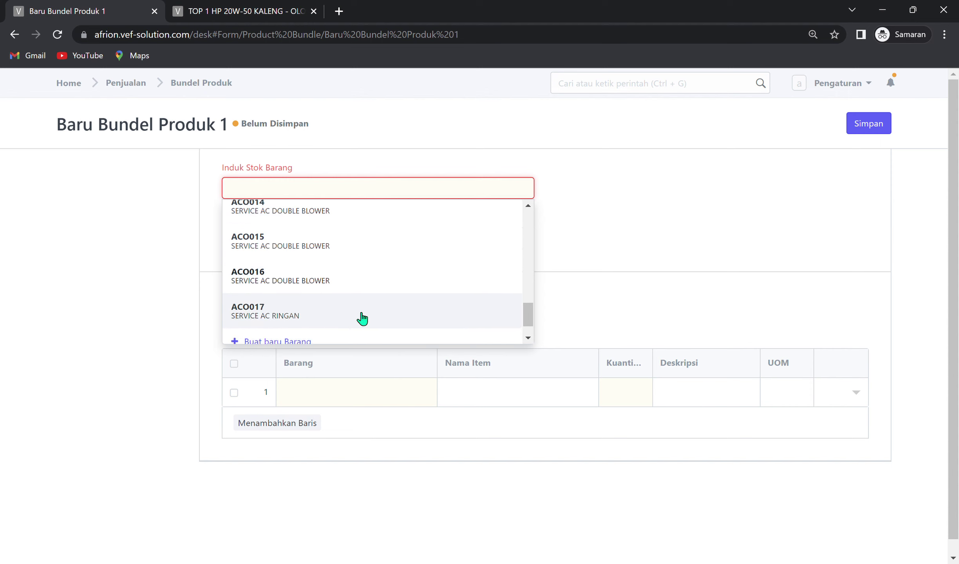
click(352, 331)
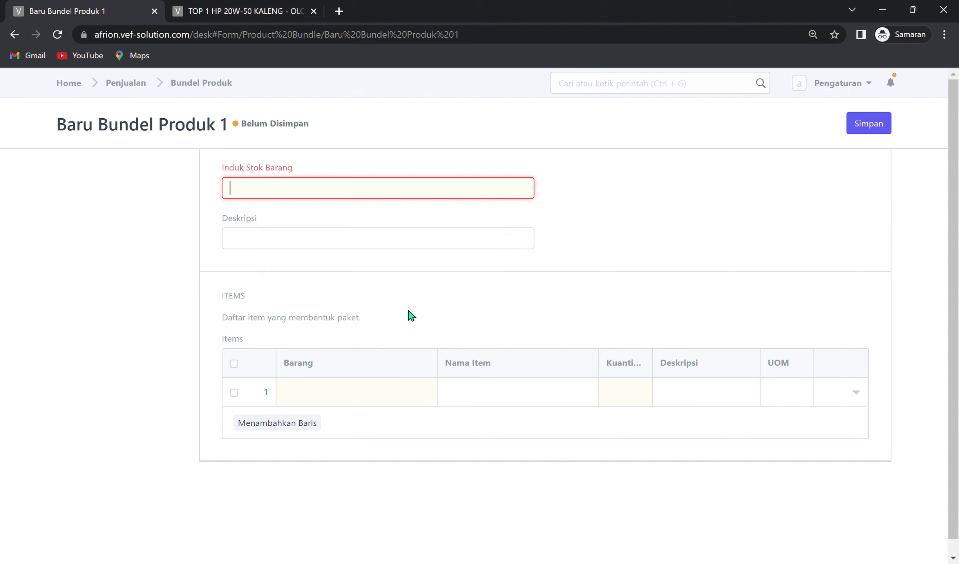
scroll(388, 325, down, 8)
scroll(396, 337, down, 2)
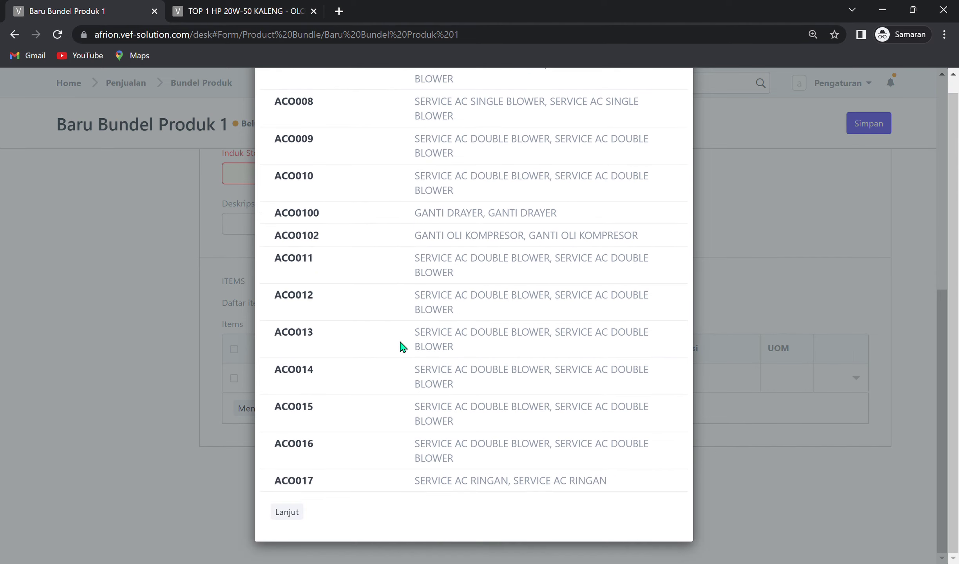
click(300, 516)
scroll(392, 402, down, 10)
click(286, 513)
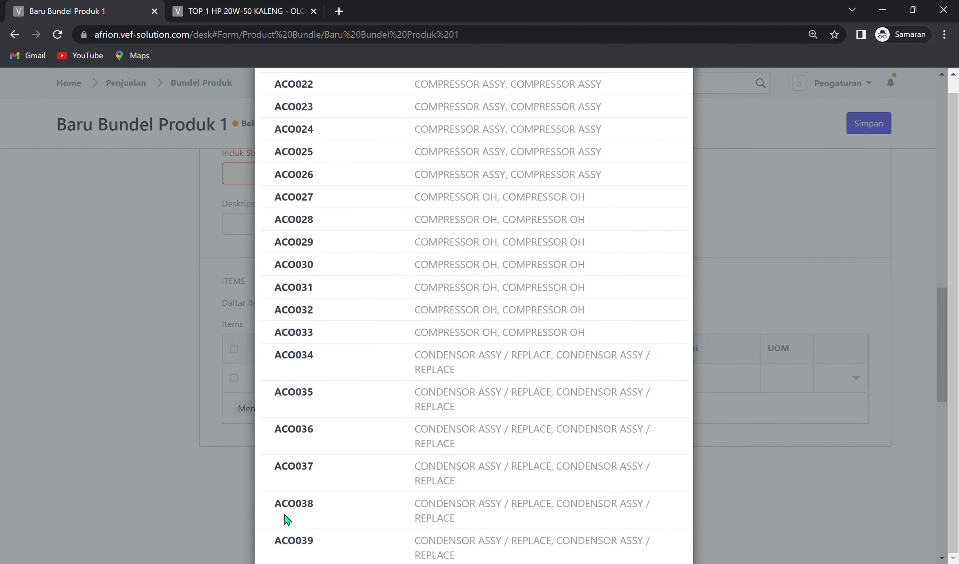
click(133, 390)
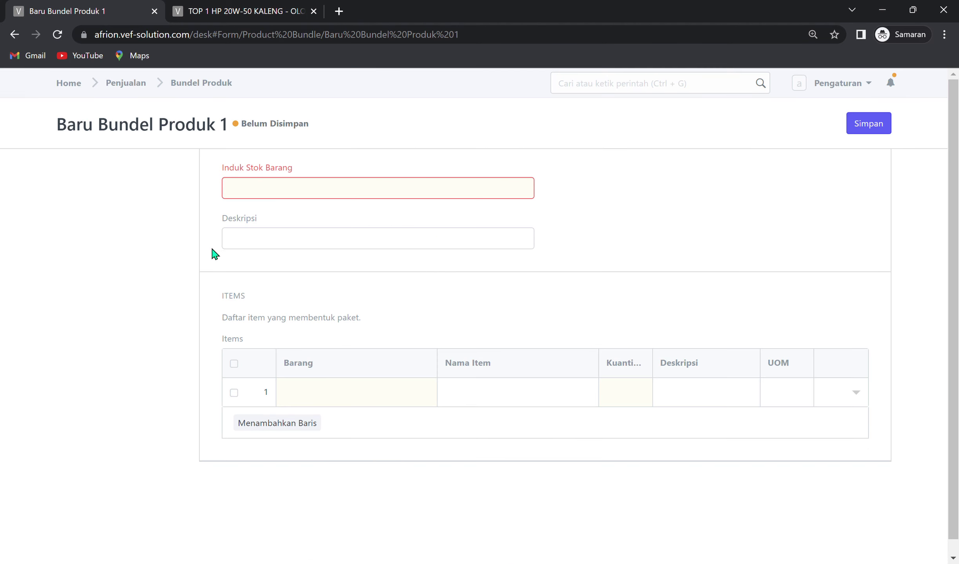
Step: Start a new Barang from the Induk Stok Barang field with item code 00001 paket and name paket promo luar biasa
click(297, 199)
text(00001)
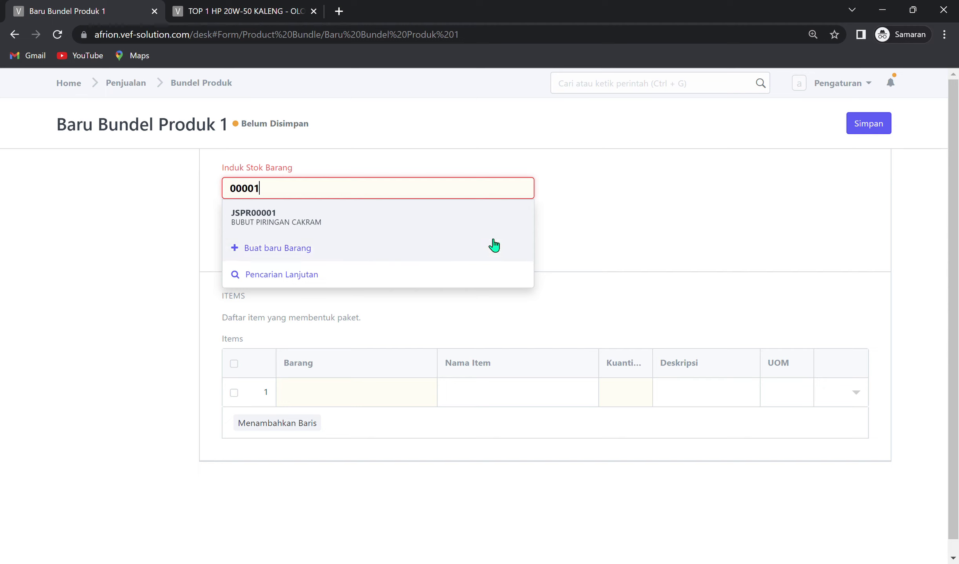
click(303, 255)
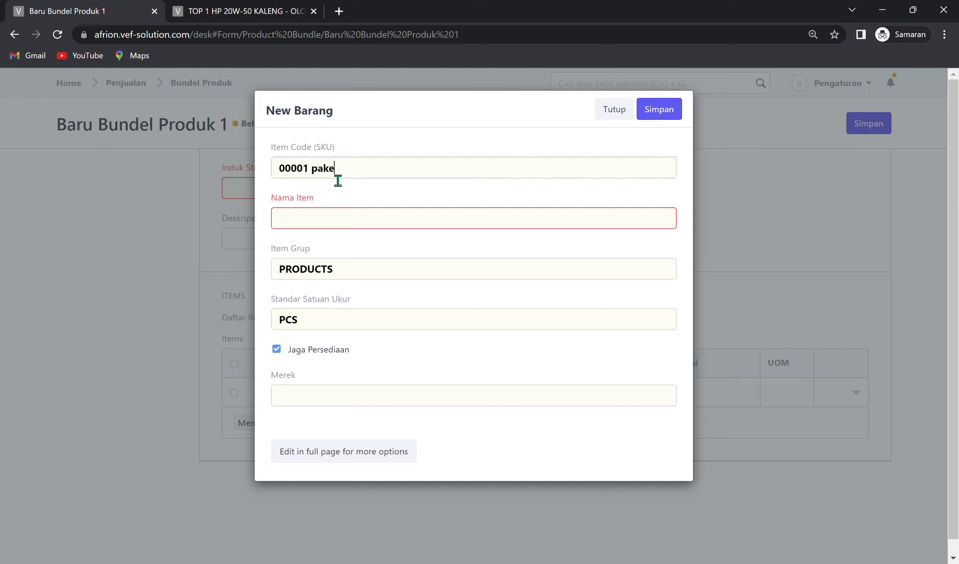
click(329, 226)
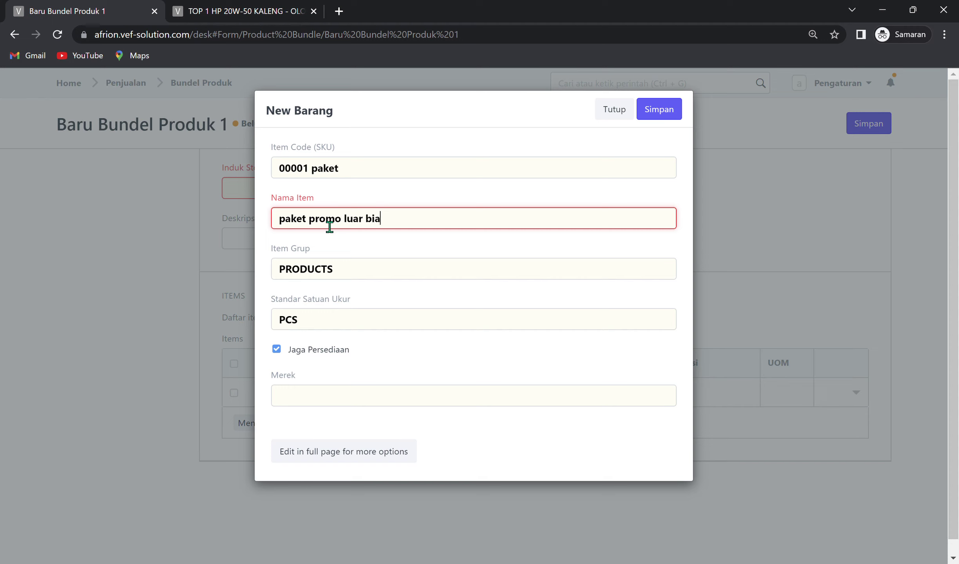
Step: Set the new item's Merek to GULF, extend its name to paket promo luar biasa gulf, and save it
click(357, 398)
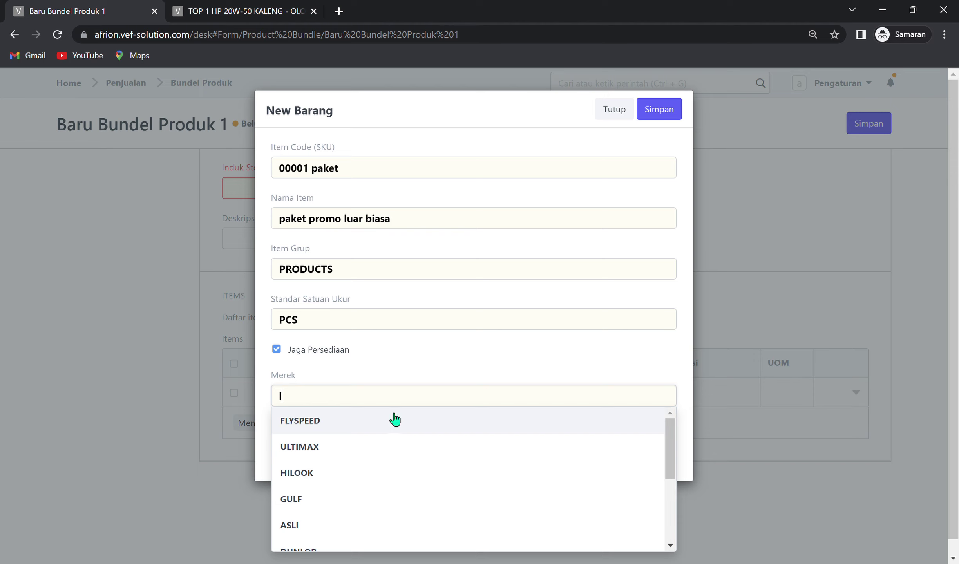
scroll(368, 486, down, 3)
scroll(350, 482, up, 2)
scroll(345, 471, up, 2)
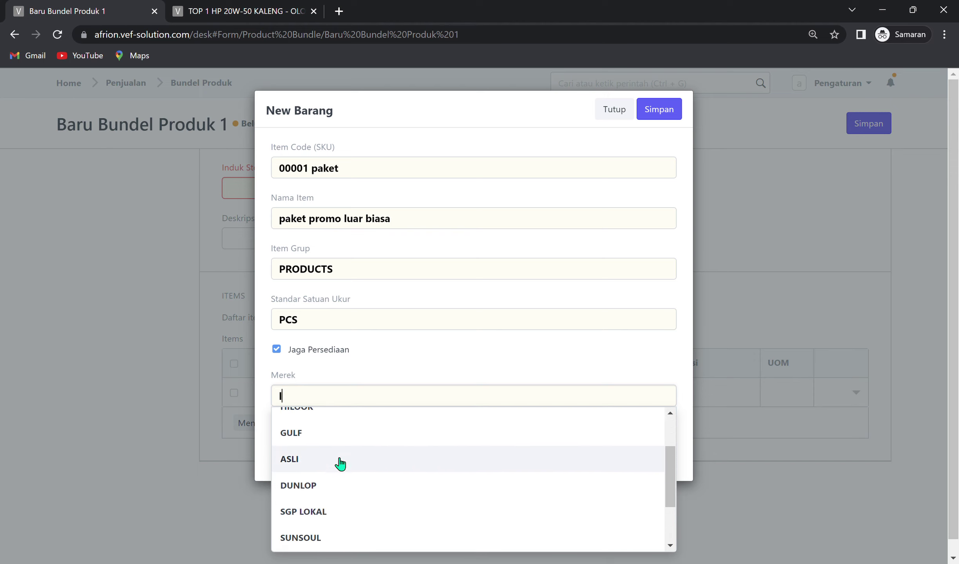
click(342, 436)
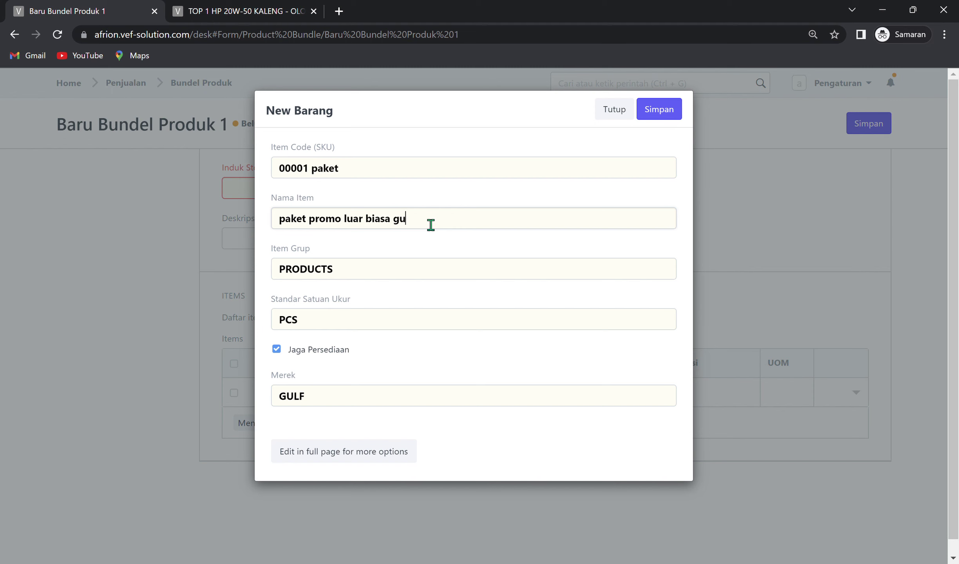
click(662, 117)
click(334, 402)
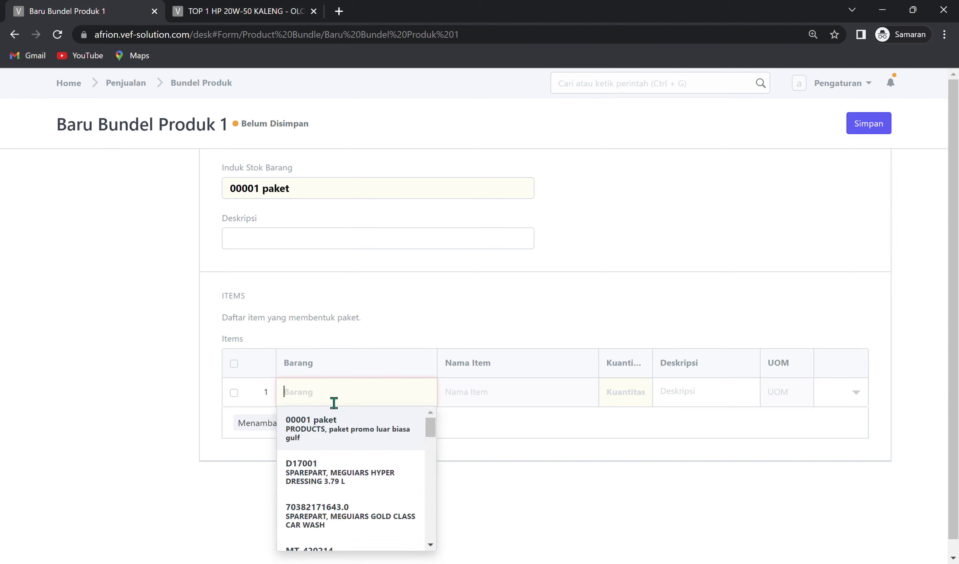
text(oli)
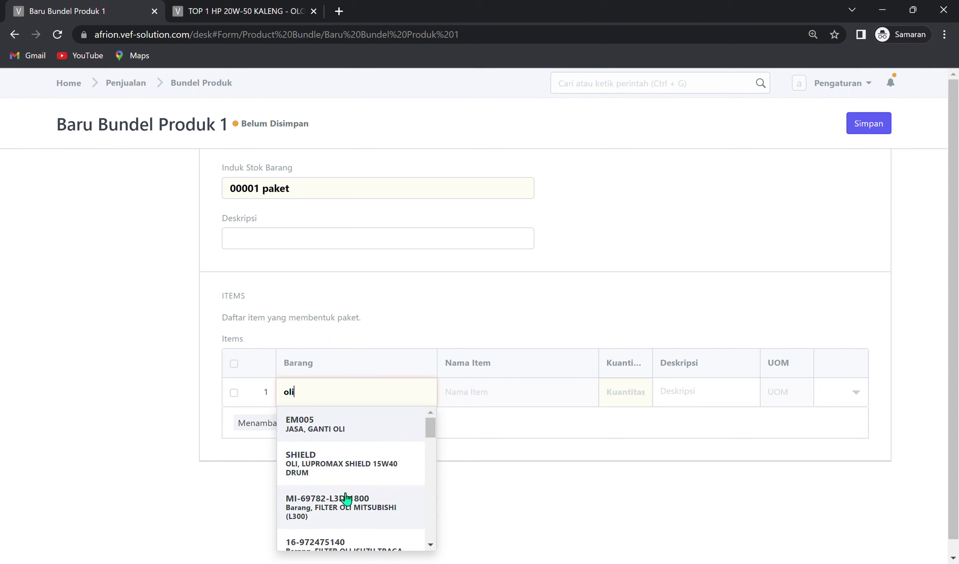
scroll(343, 506, down, 1)
scroll(376, 512, down, 1)
scroll(400, 505, down, 1)
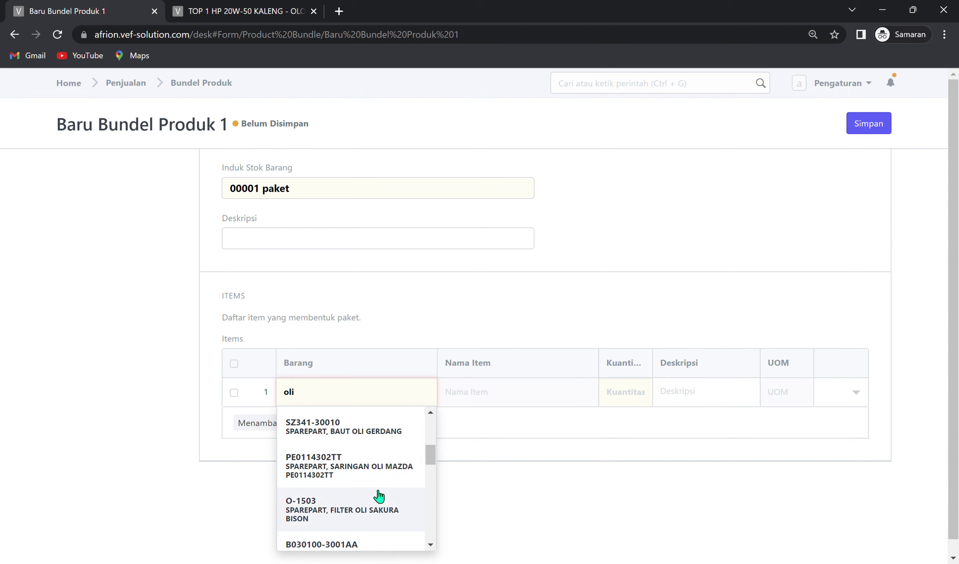
key(BackSpace)
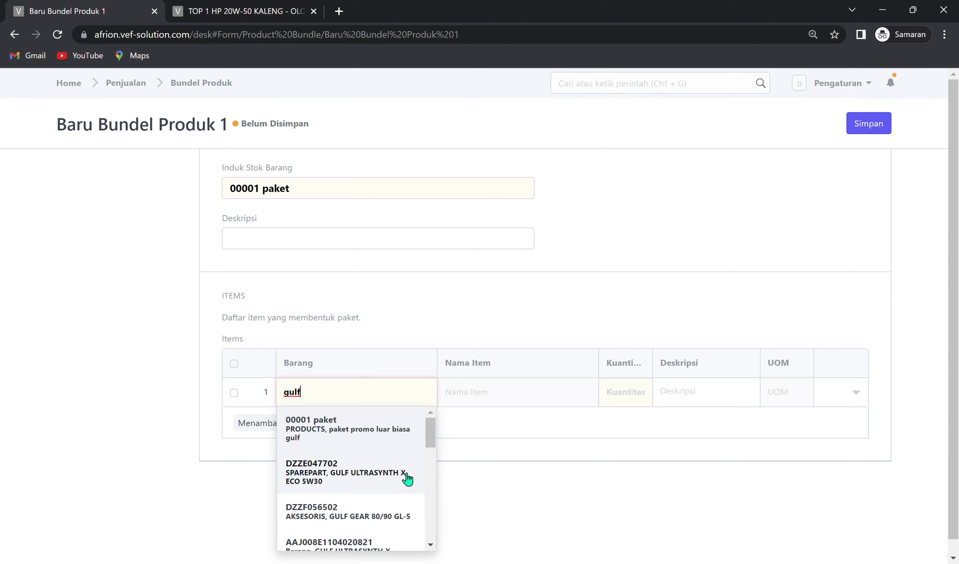
scroll(399, 523, down, 2)
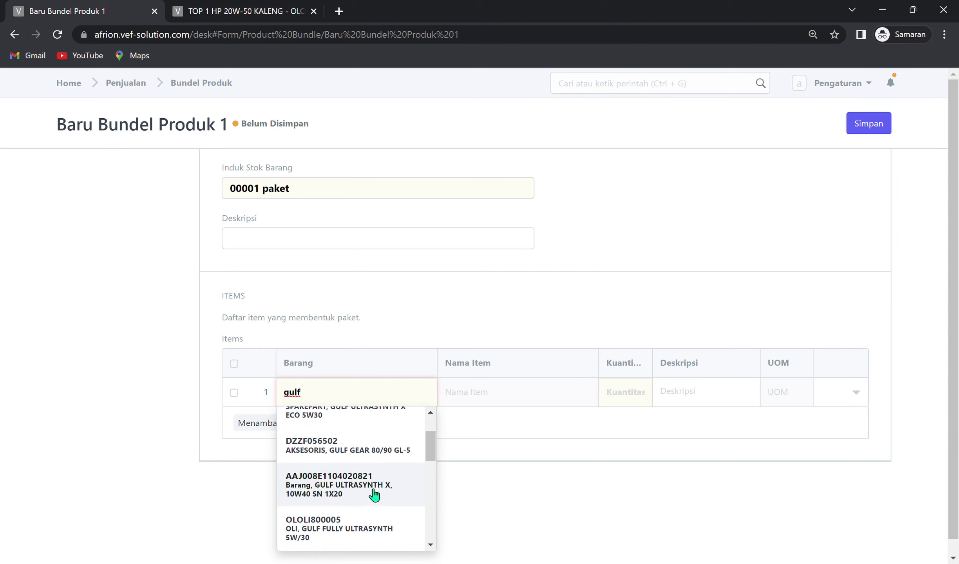
click(369, 496)
Step: Add a second row to the bundle's items with OLOLI800002 (GULF SYN 5W-30)
click(308, 425)
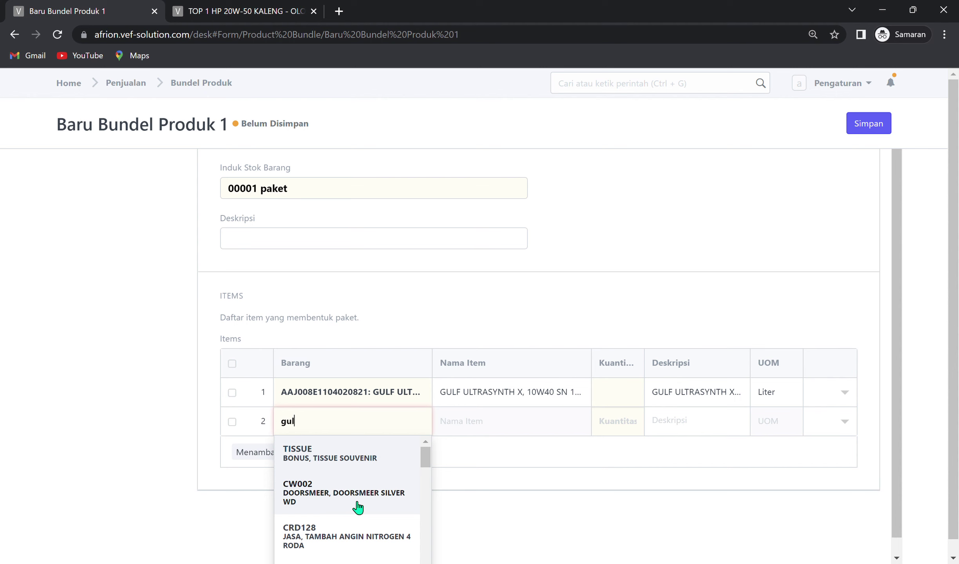
scroll(357, 504, down, 4)
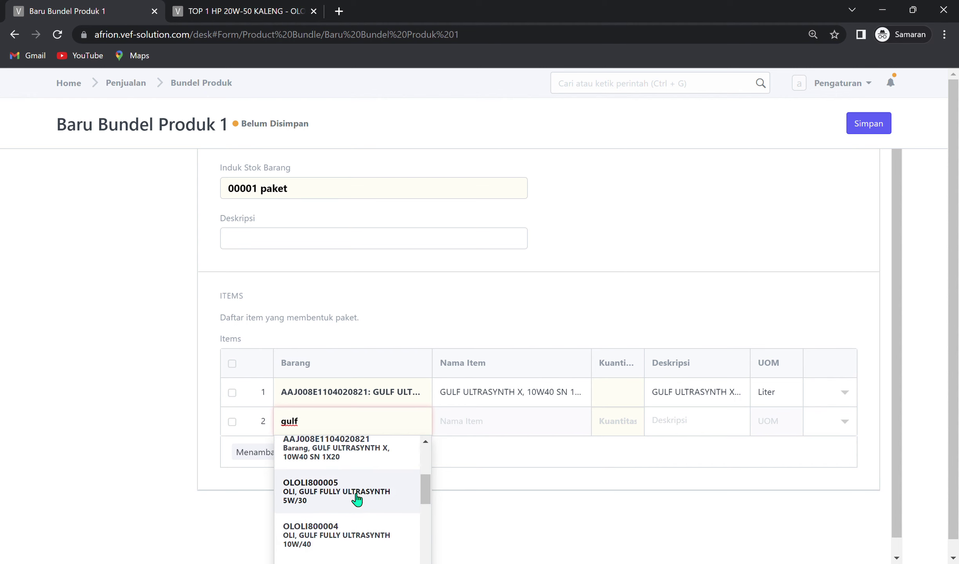
scroll(358, 504, down, 3)
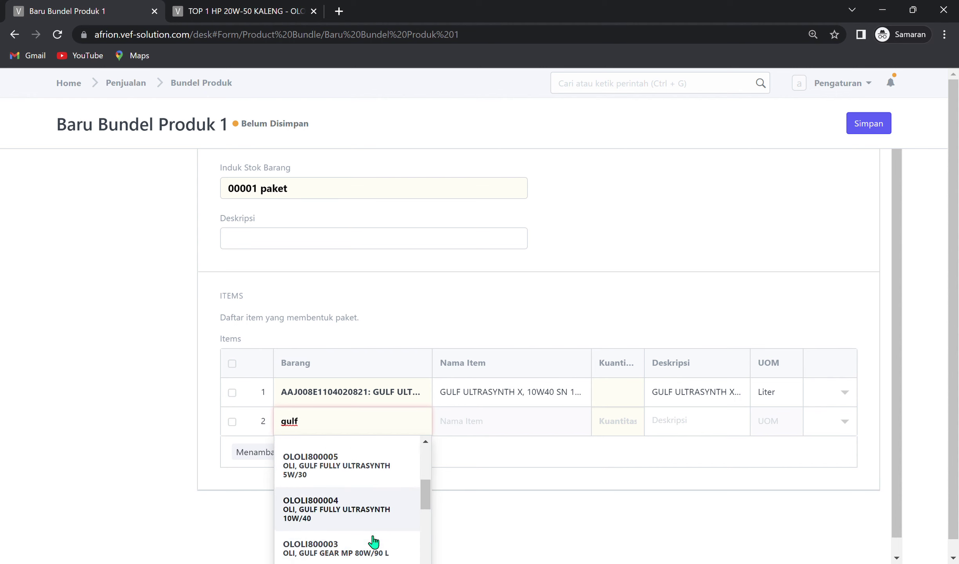
click(349, 490)
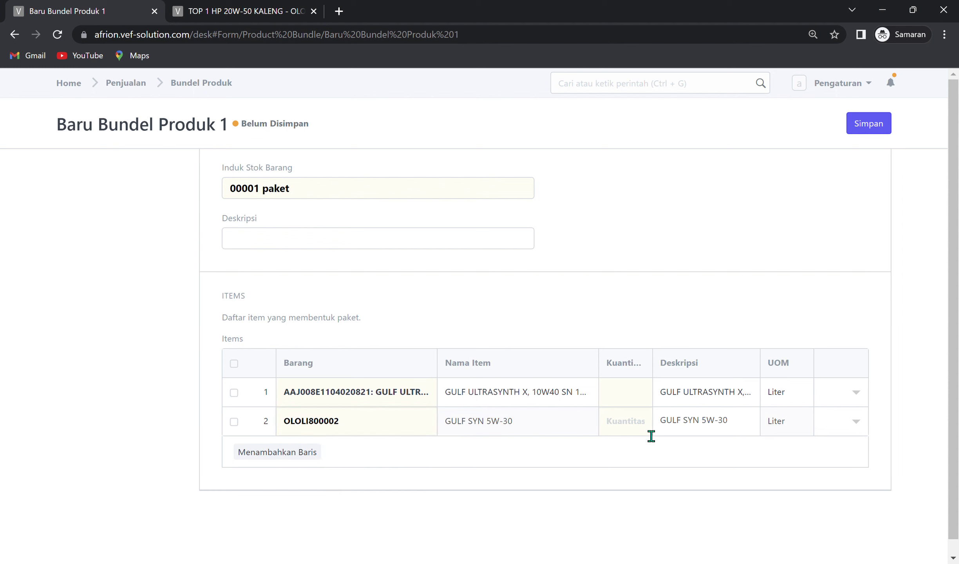
Step: Set the quantities to 1 for the first bundle item and 2 for the second, and try to save the bundle
click(647, 409)
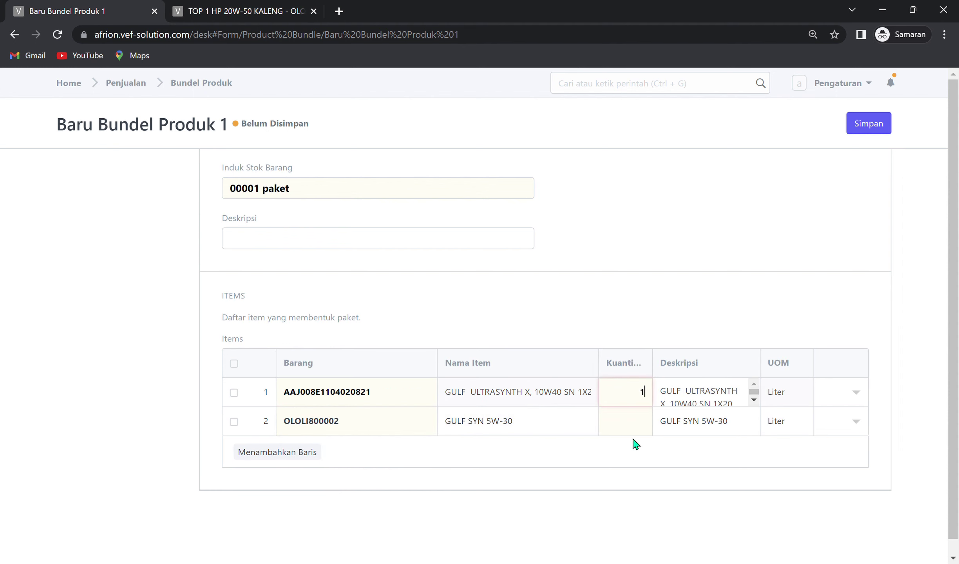
text(2)
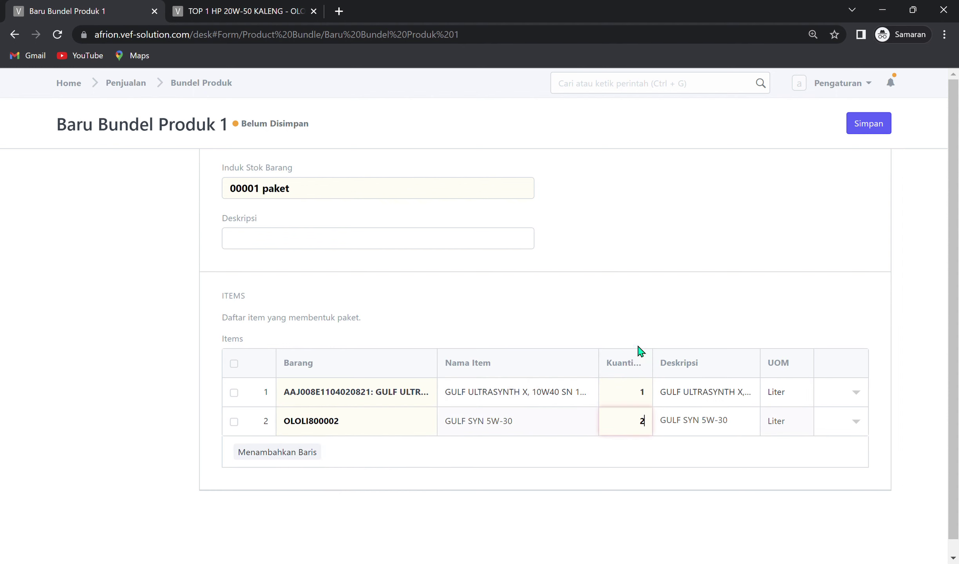
click(629, 338)
click(871, 132)
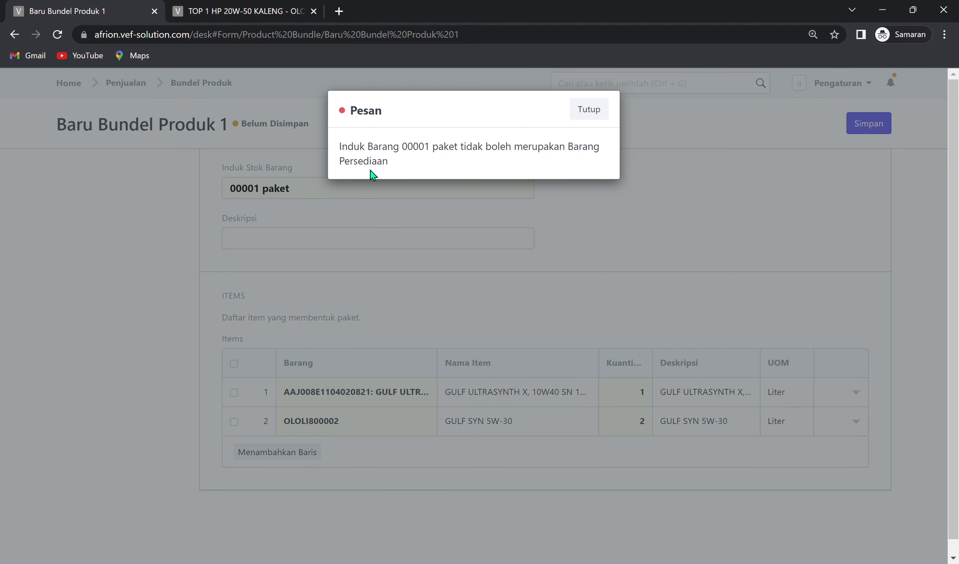
Step: Open the parent item 00001 paket in its own browser tab, turn off Jaga Persediaan, and save the item
click(314, 195)
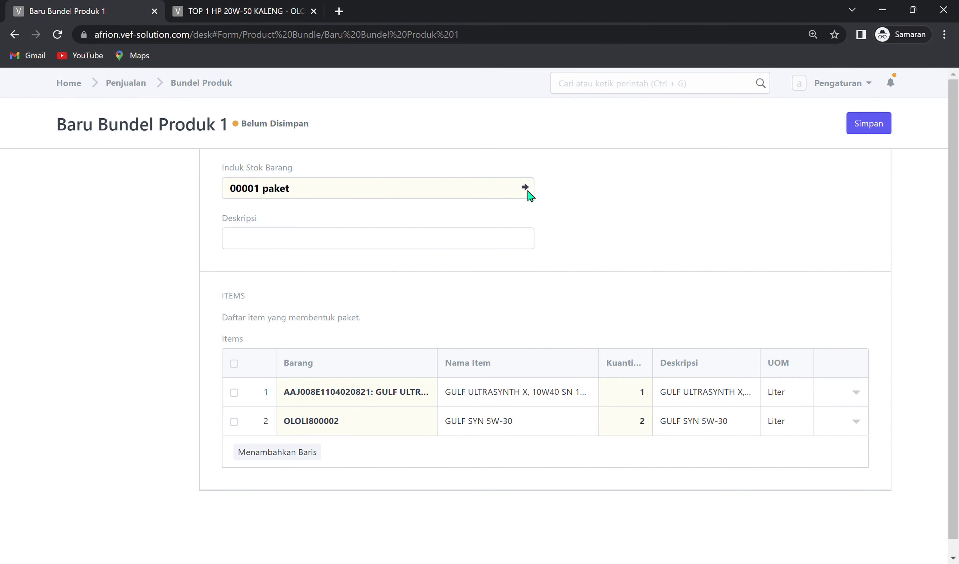
click(388, 14)
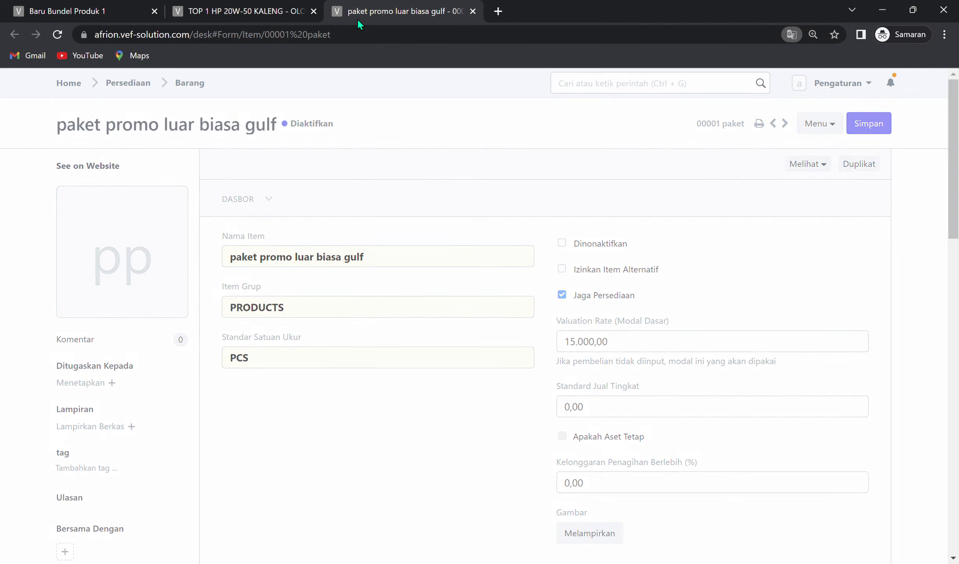
click(562, 294)
click(874, 123)
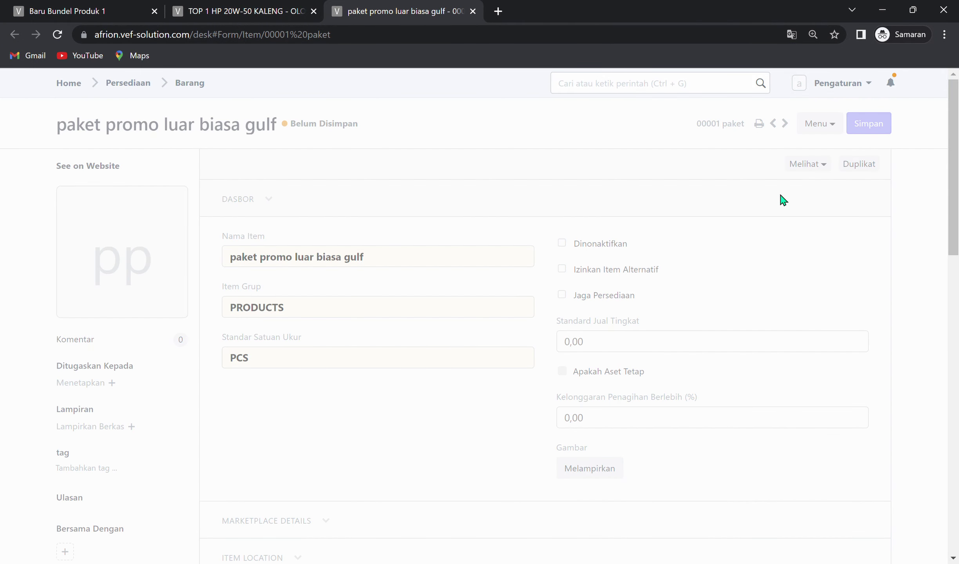
Step: Return to the product bundle for 00001 paket and save it
click(235, 14)
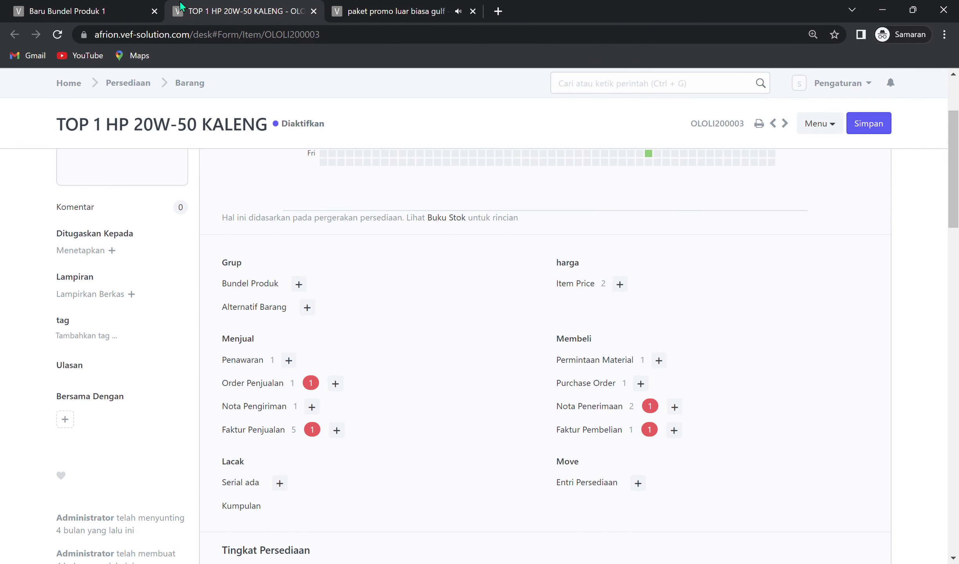
click(94, 5)
click(361, 196)
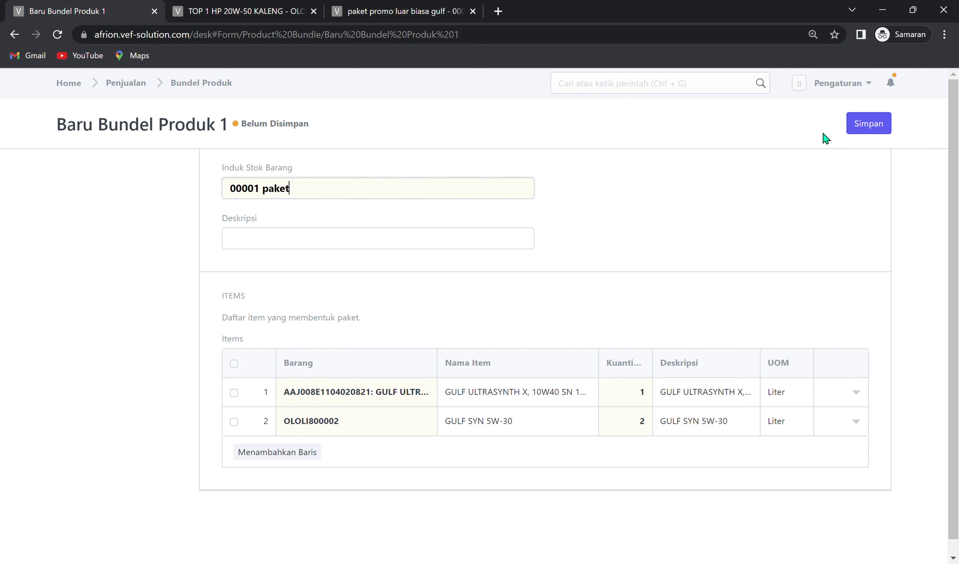
click(874, 126)
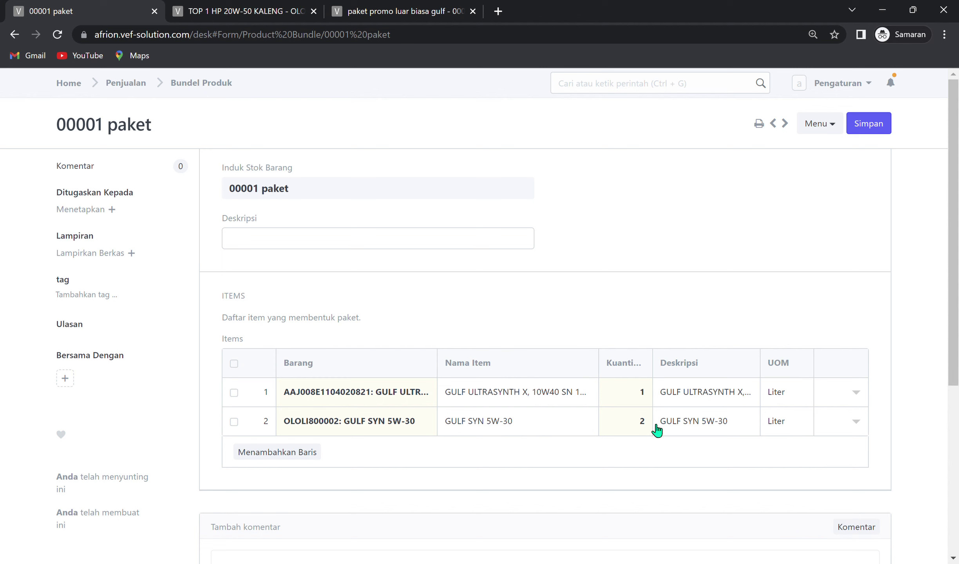
Step: Start a new Faktur Penjualan from the Penjualan module and select the customer as Pelanggan
click(117, 84)
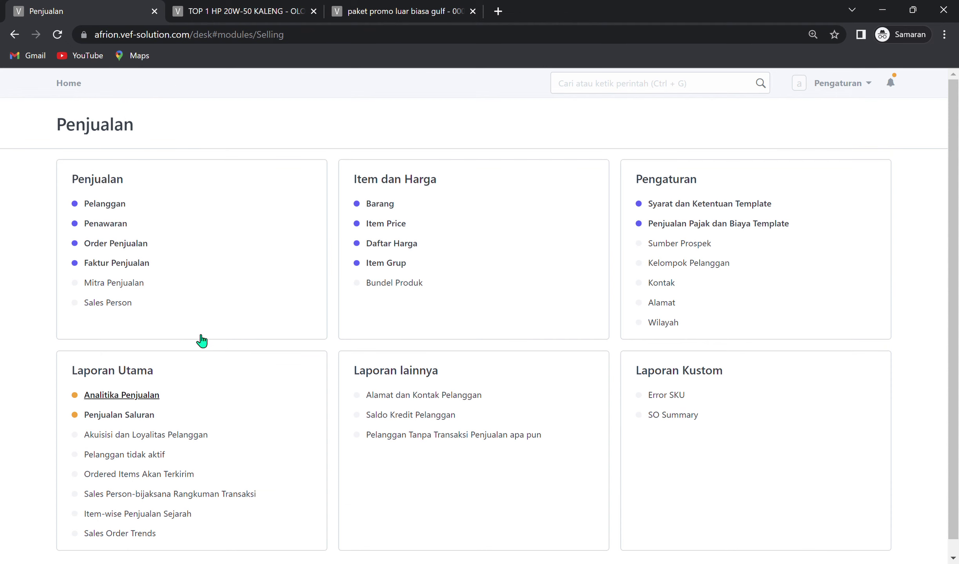
click(120, 266)
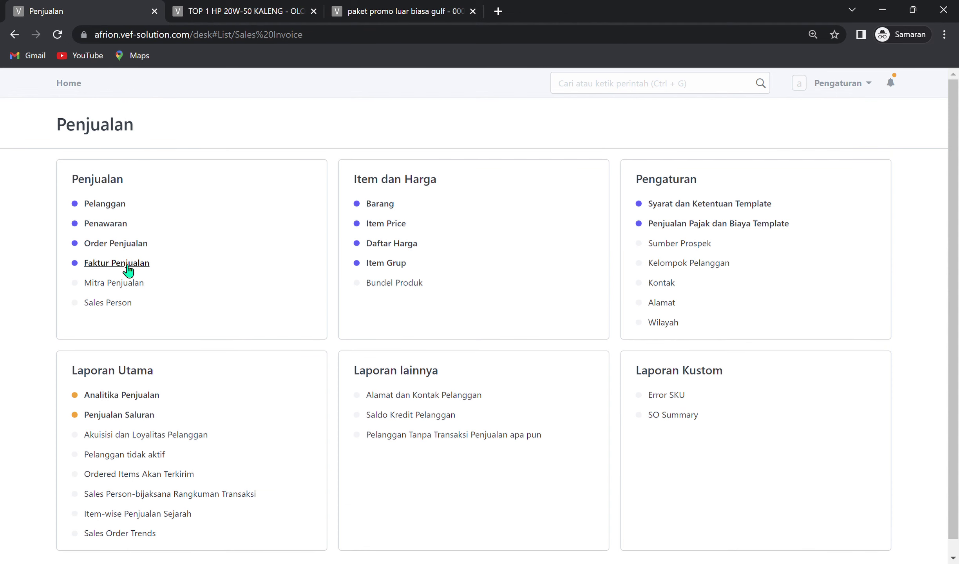
click(124, 266)
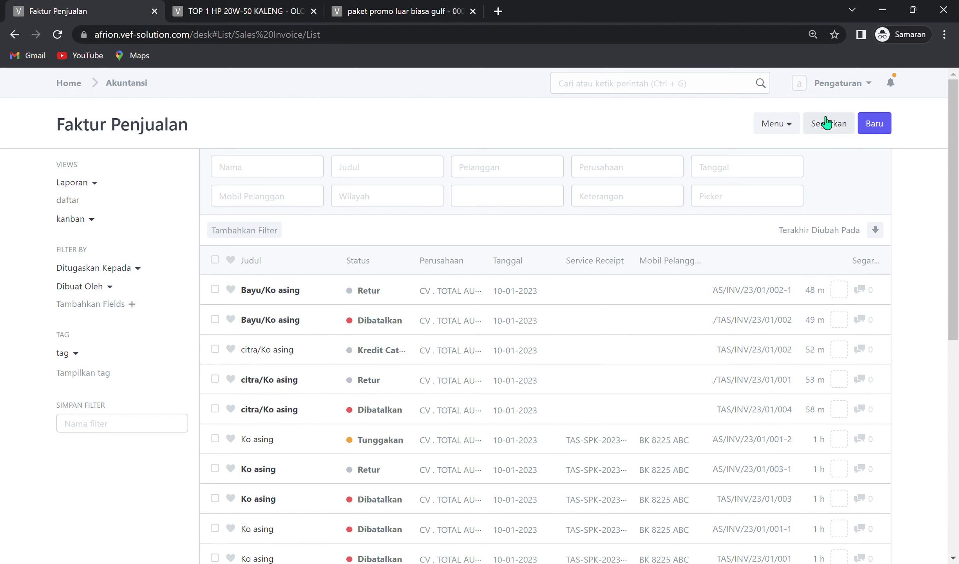
click(873, 129)
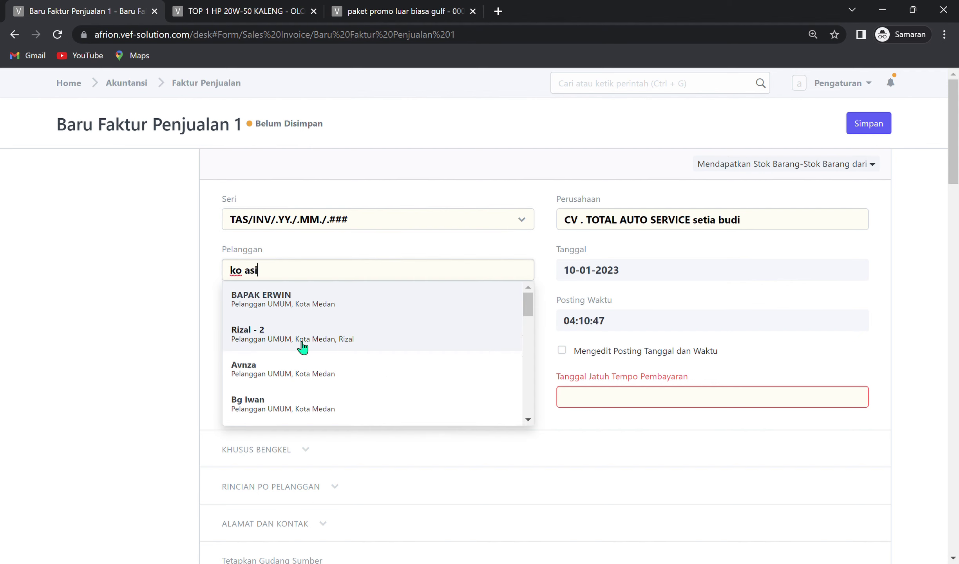
click(307, 298)
Step: Add 00001 paket to the sales invoice's Items table
scroll(354, 438, down, 8)
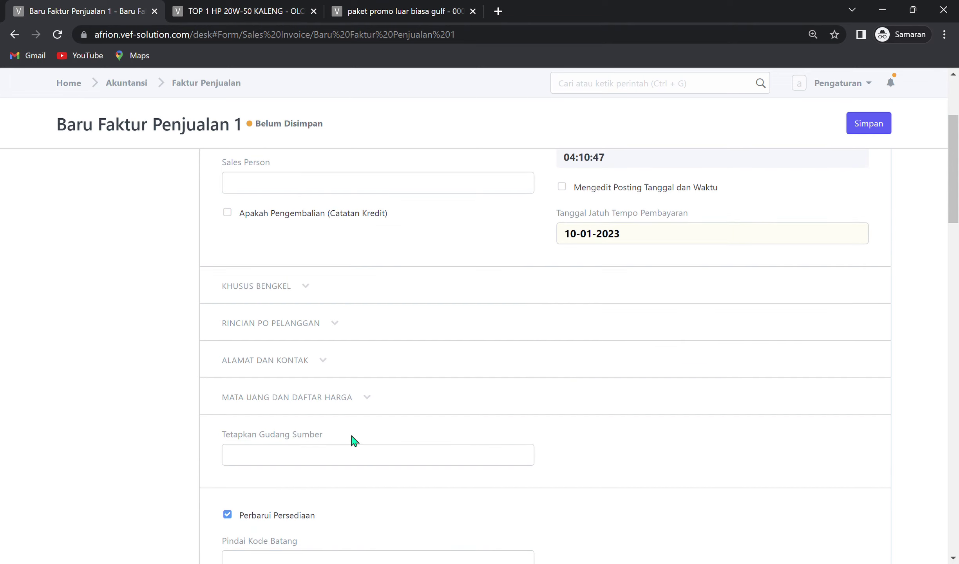
click(336, 456)
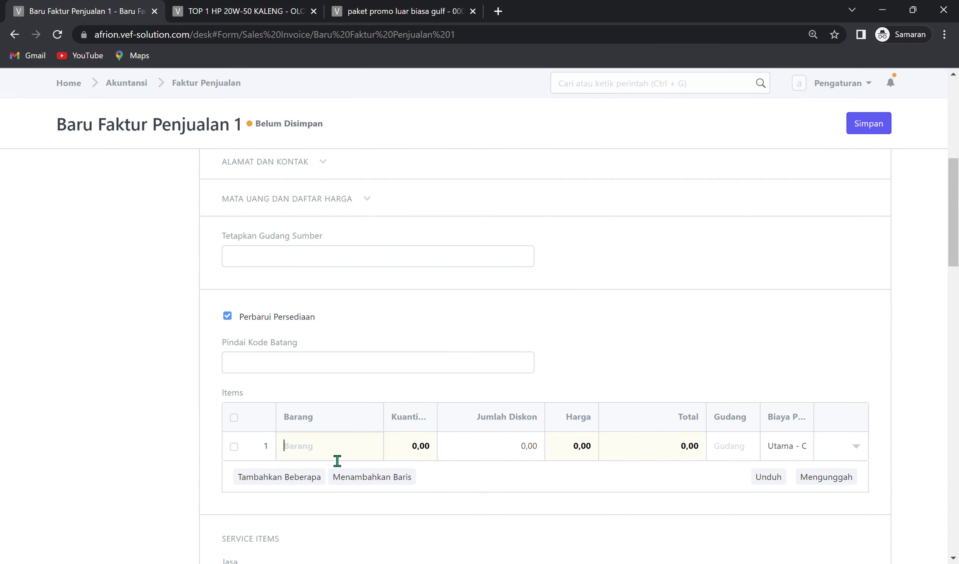
text(000)
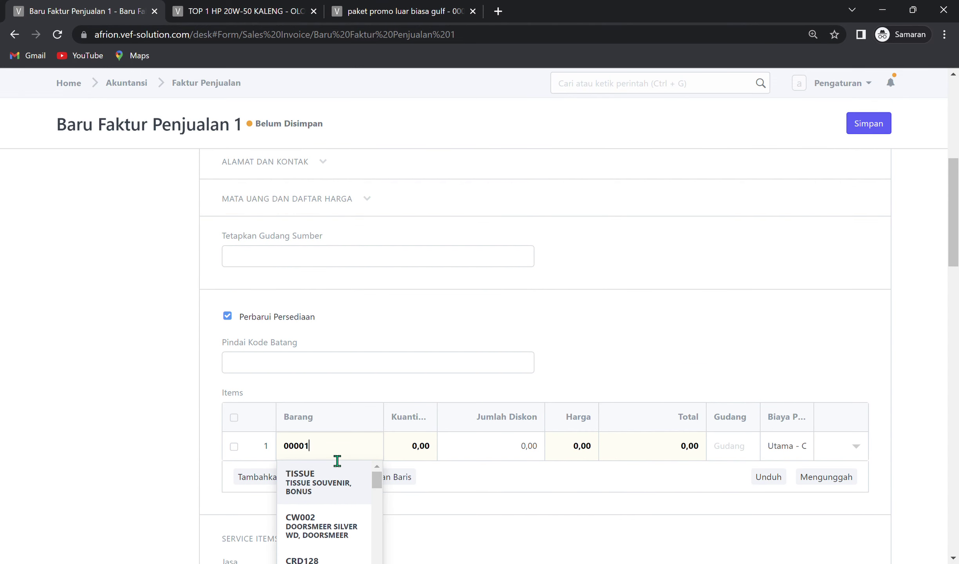
text(01 pa)
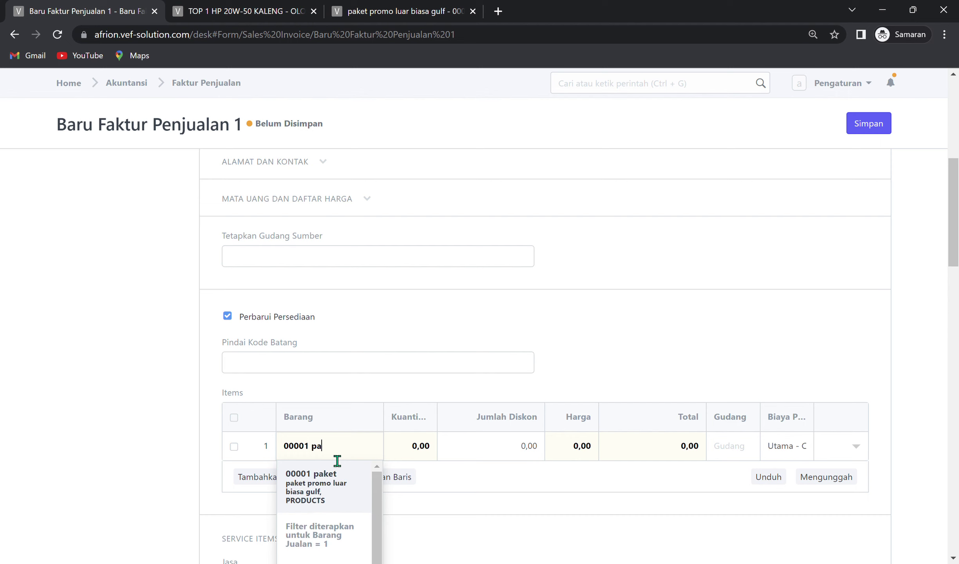
click(355, 480)
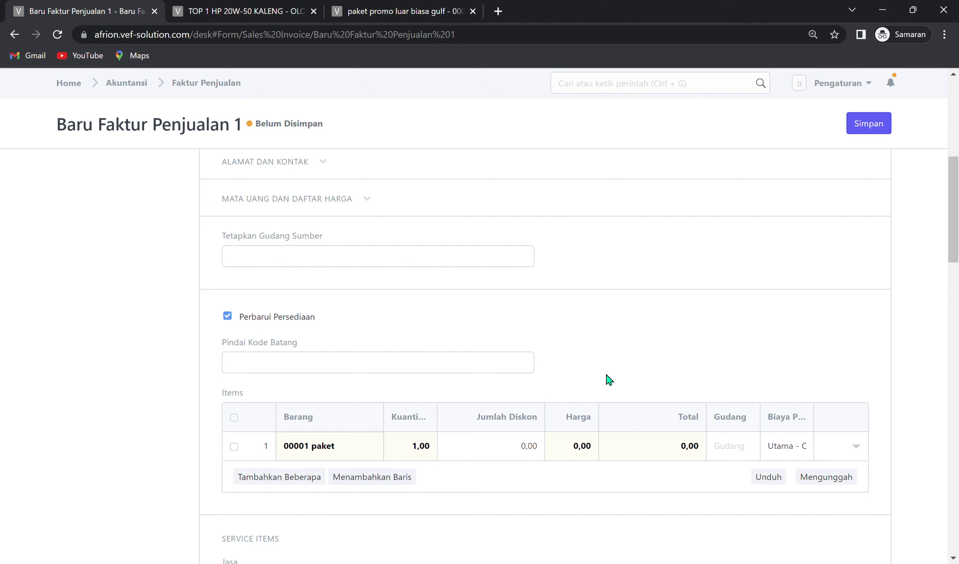
Step: Examine the invoice's totals and tax sections and the detail fields of the 00001 paket row, including its Referensi section
scroll(522, 402, down, 2)
scroll(638, 387, down, 5)
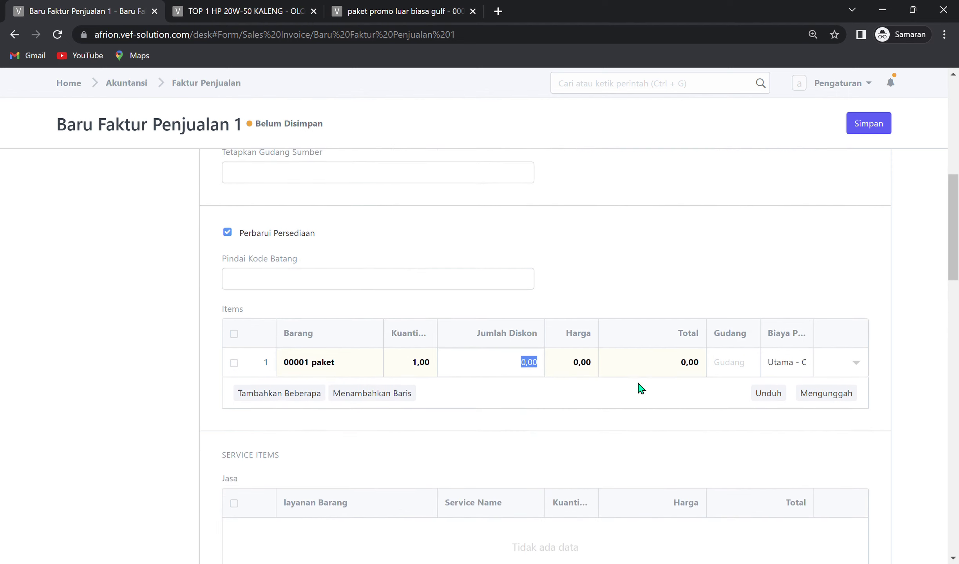
scroll(412, 448, down, 8)
scroll(423, 437, up, 7)
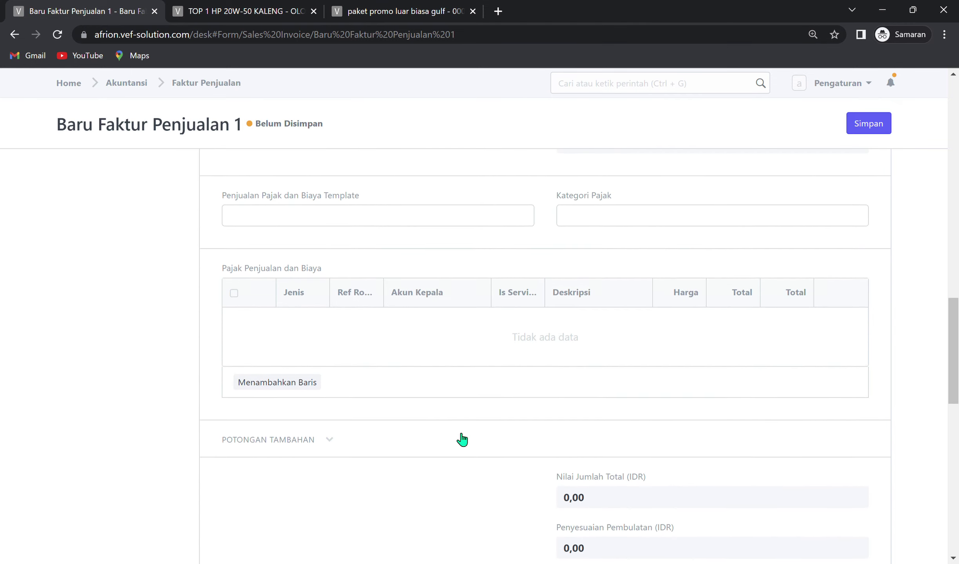
scroll(462, 440, up, 5)
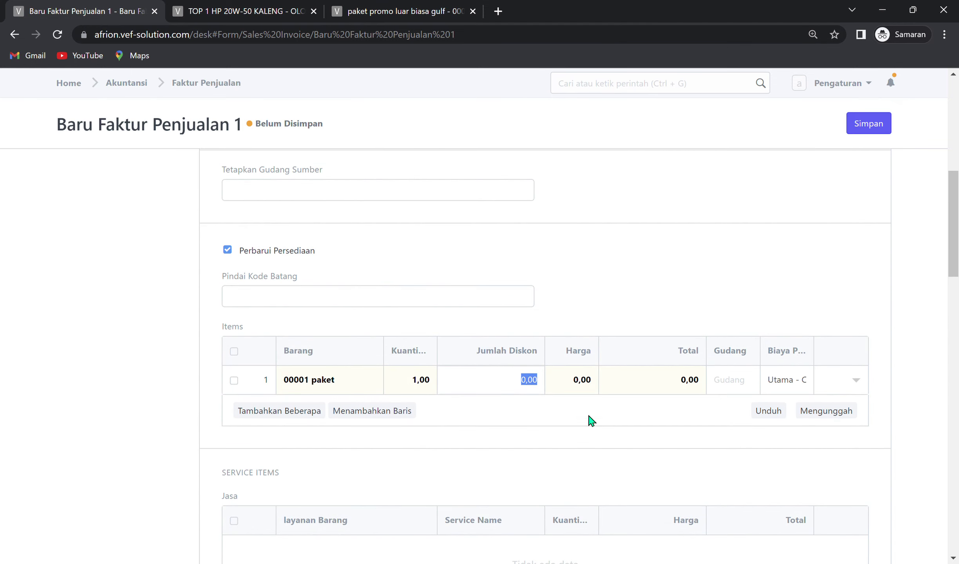
click(856, 380)
scroll(468, 405, down, 5)
scroll(469, 405, down, 10)
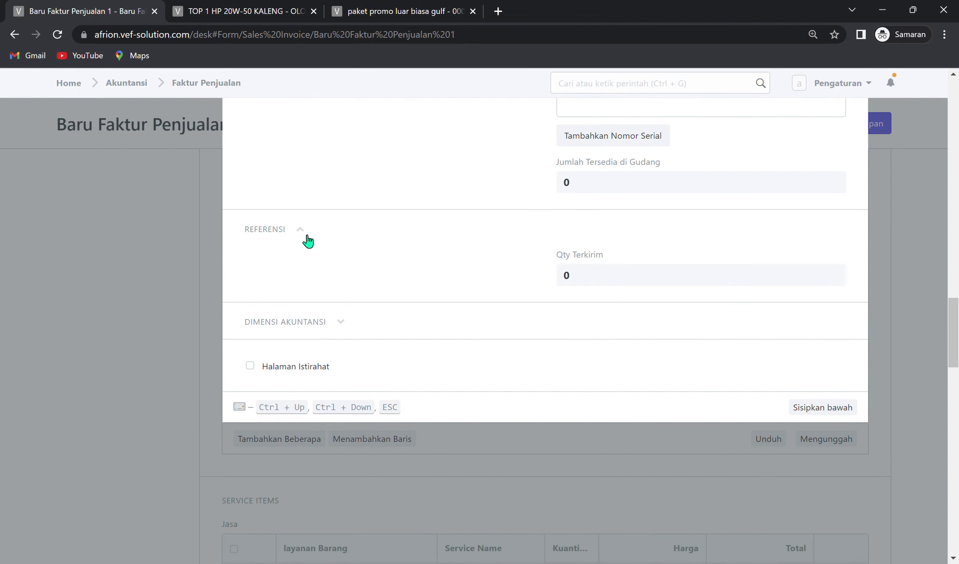
click(145, 303)
scroll(561, 318, up, 8)
scroll(819, 269, up, 4)
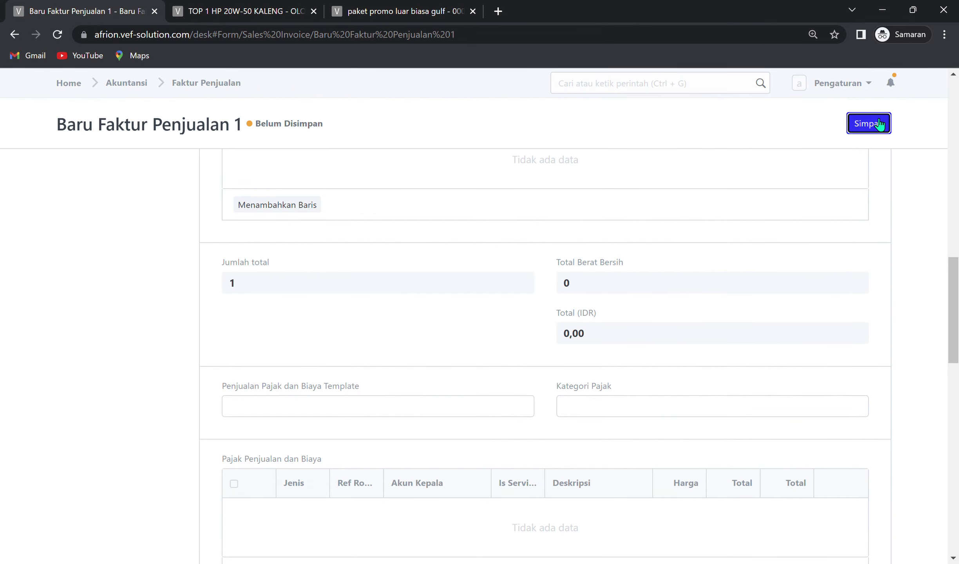
Step: Try to save the sales invoice, read the message about the warehouse, and dismiss it
click(874, 123)
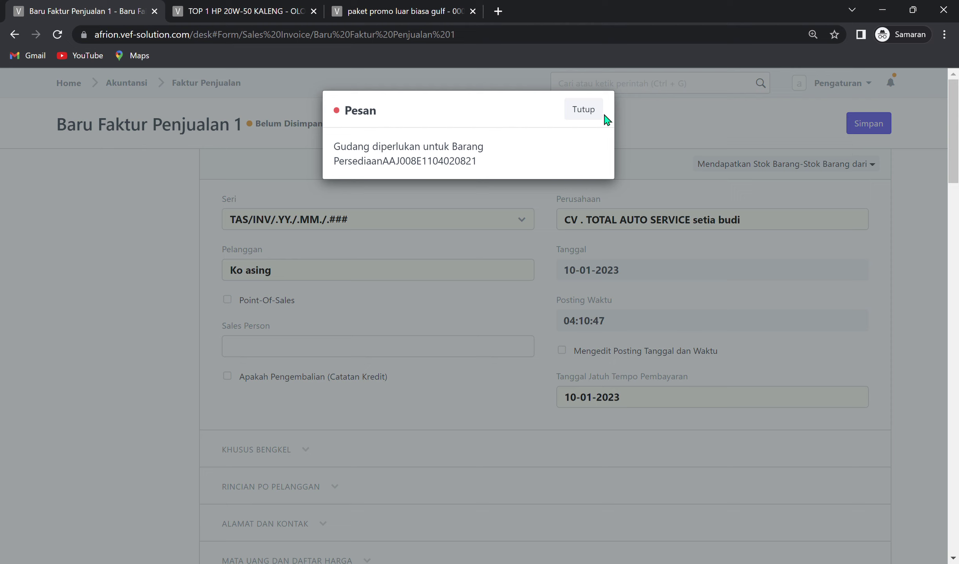
mouse_move(382, 162)
mouse_down()
mouse_move(508, 166)
mouse_move(435, 183)
mouse_move(407, 180)
mouse_move(447, 166)
mouse_move(396, 172)
mouse_up()
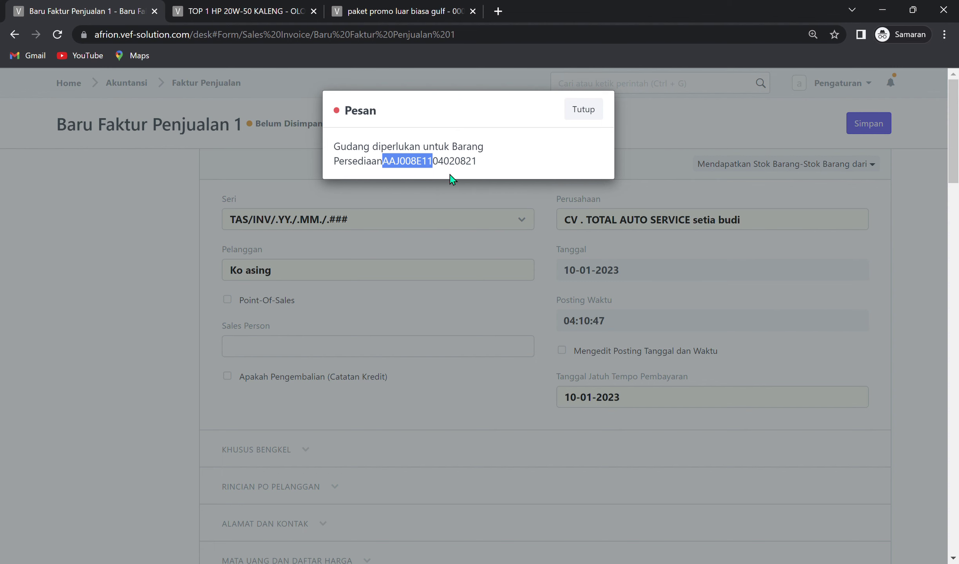
click(168, 89)
Step: Leave the sales invoice form and open the Akuntansi module
click(190, 90)
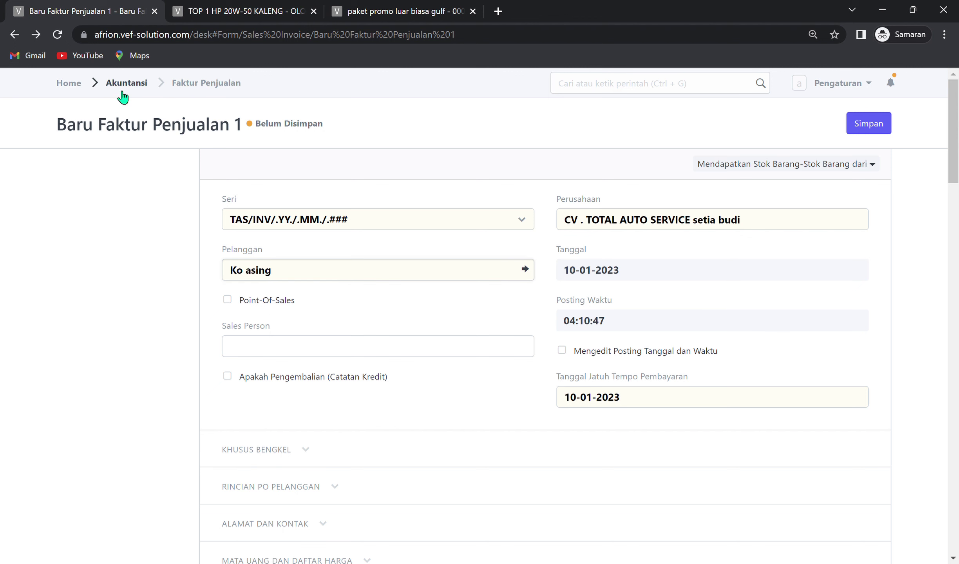
click(122, 94)
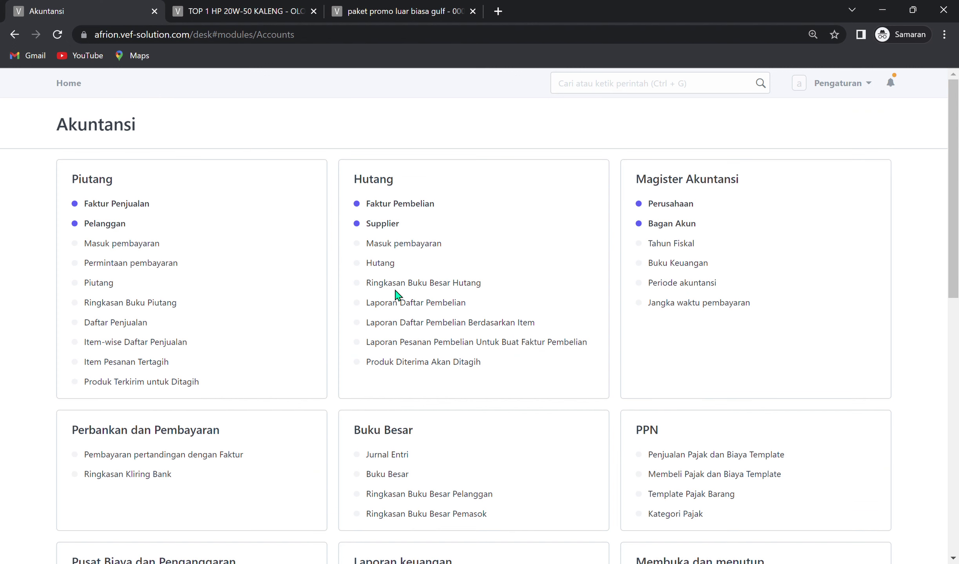
scroll(397, 294, down, 2)
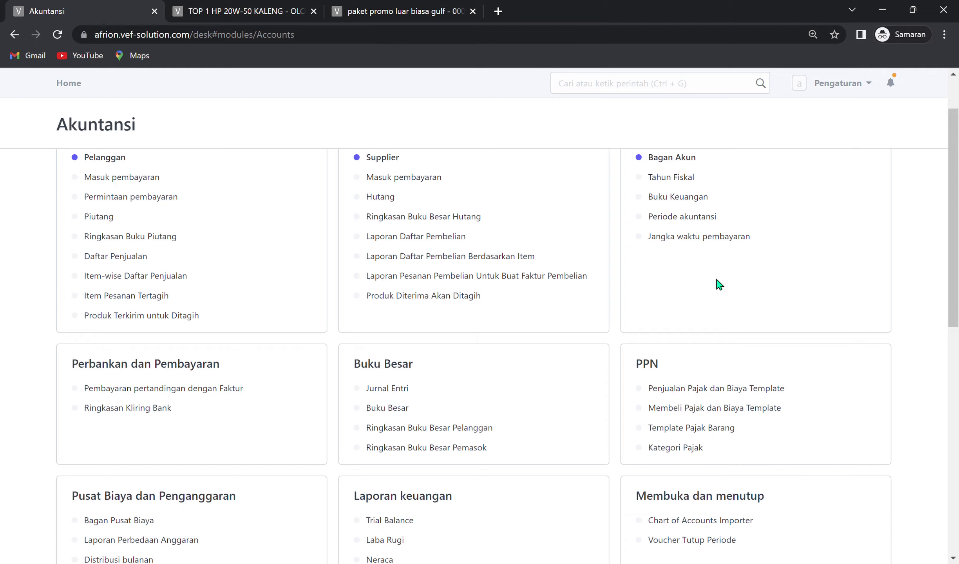